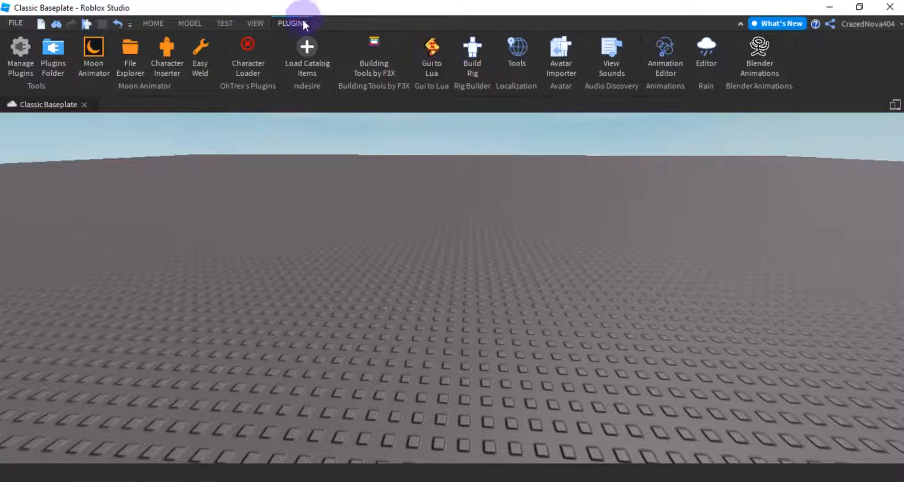
left_click(143, 24)
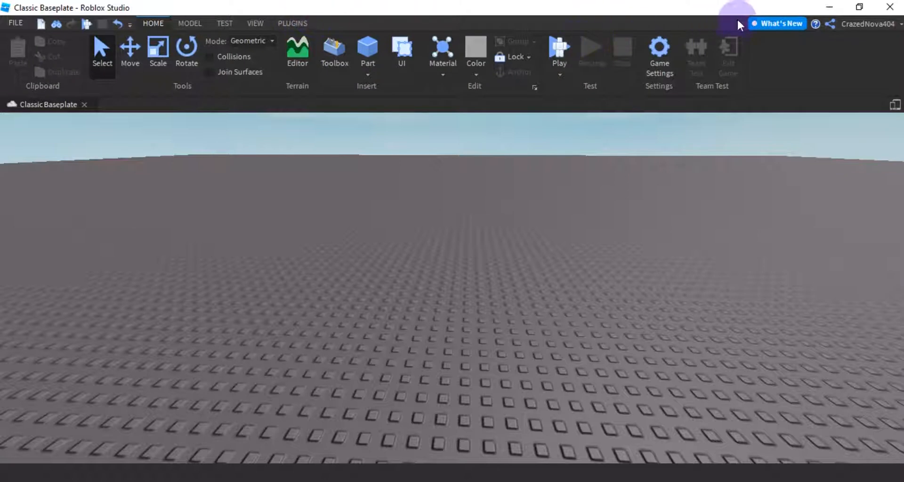
left_click(738, 24)
left_click(293, 24)
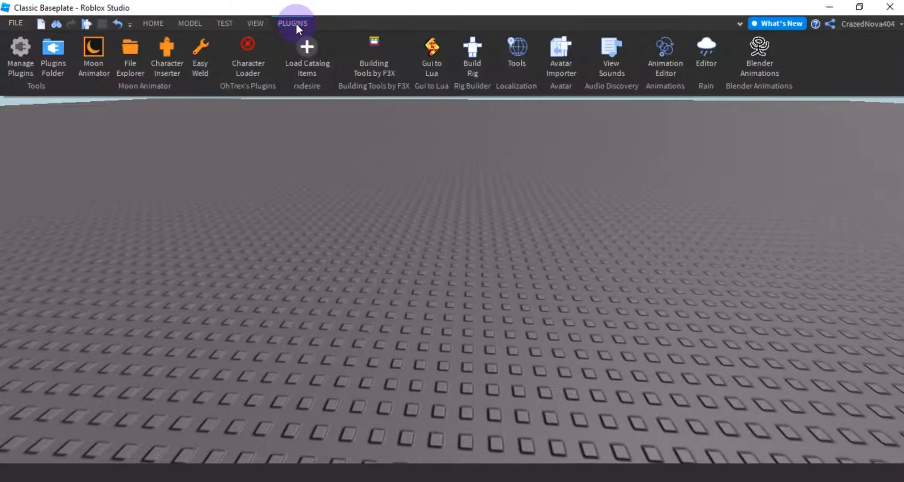
left_click(740, 24)
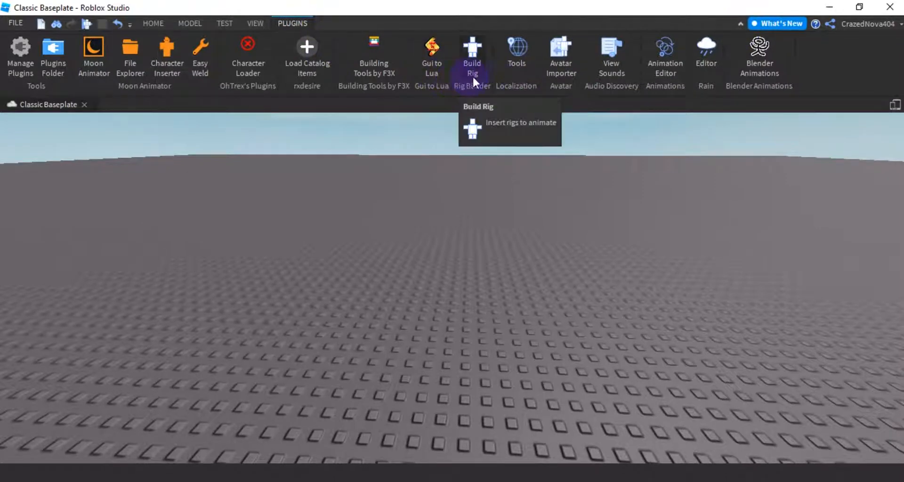
Insert an R6 Block Rig onto the baseplate with the Rig Builder.
left_click(474, 75)
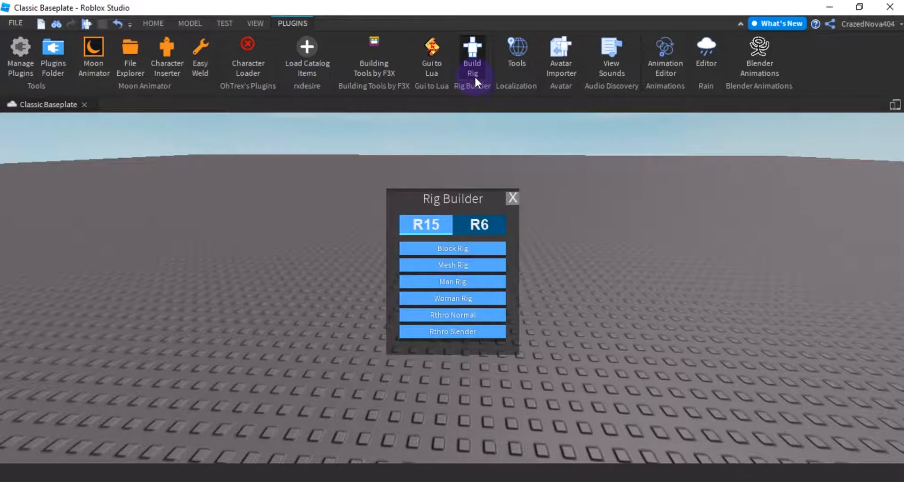
right_click_drag(626, 144, 626, 144)
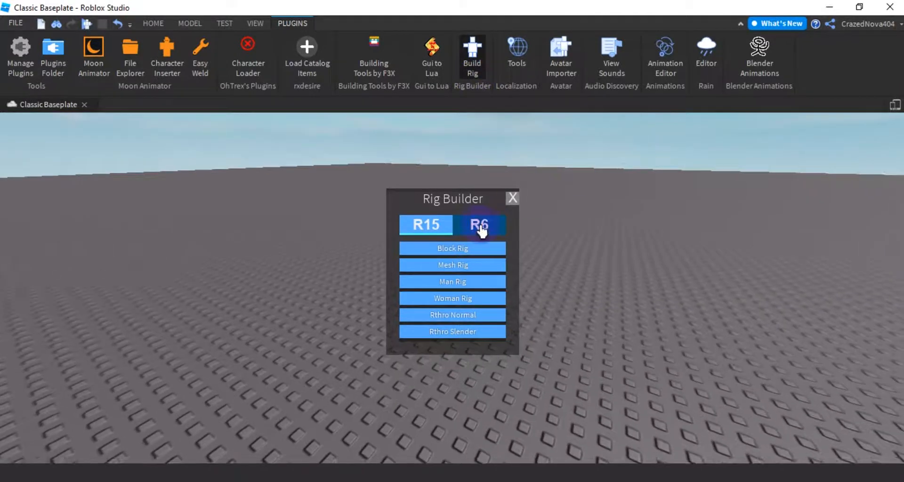
left_click(485, 232)
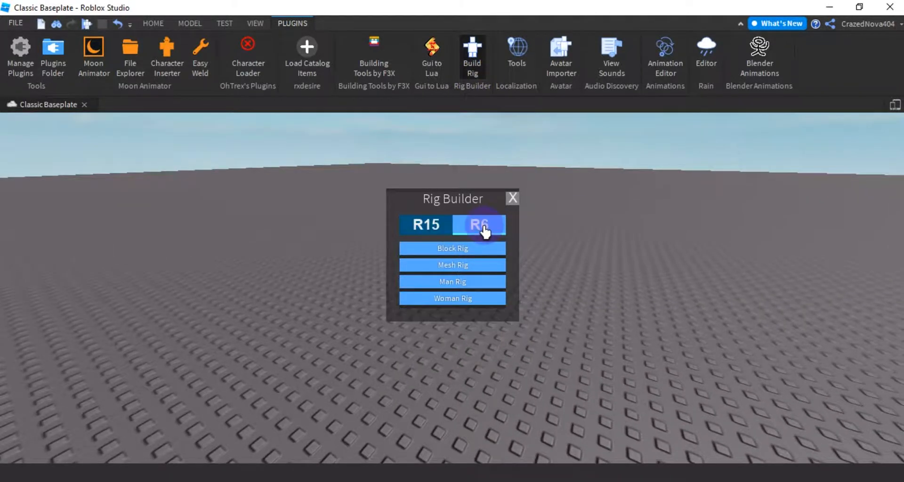
left_click(471, 252)
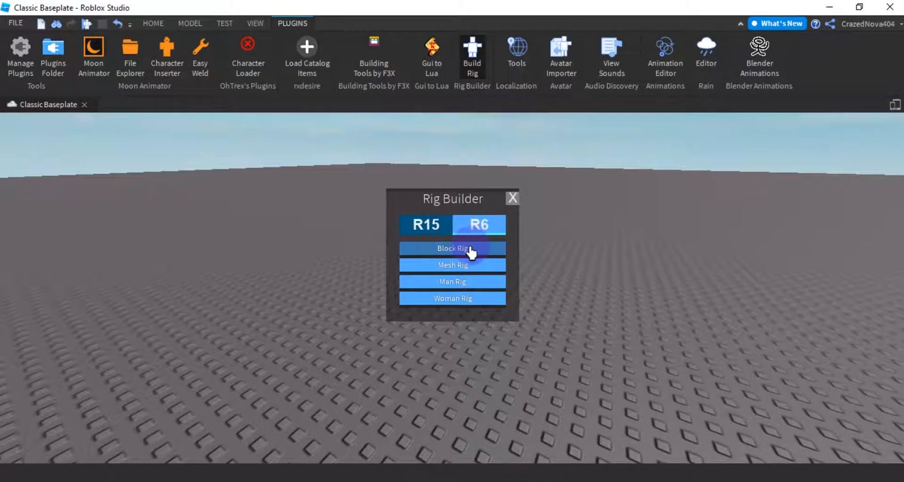
left_click_drag(468, 246, 470, 331)
key("f")
scroll(613, 310, "down", 3)
right_click_drag(557, 307, 609, 310)
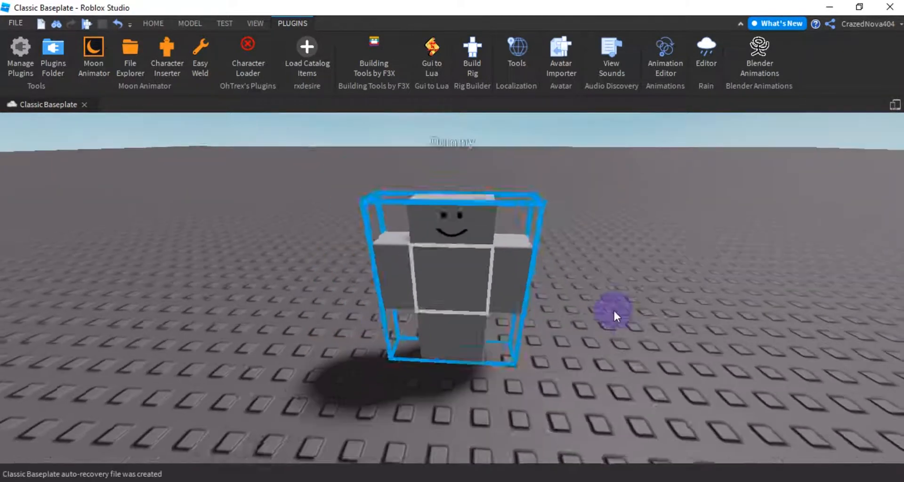
left_click(614, 311)
scroll(609, 310, "up", 3)
scroll(610, 310, "down", 5)
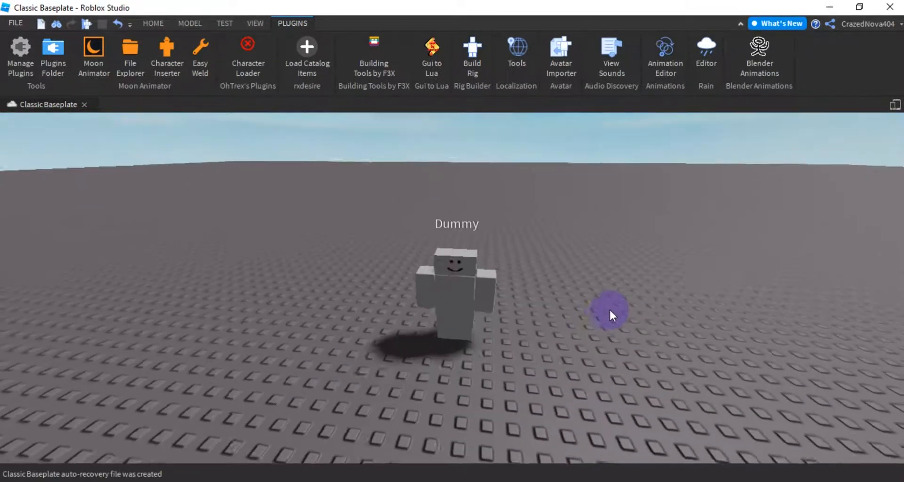
scroll(609, 310, "up", 5)
scroll(609, 310, "down", 3)
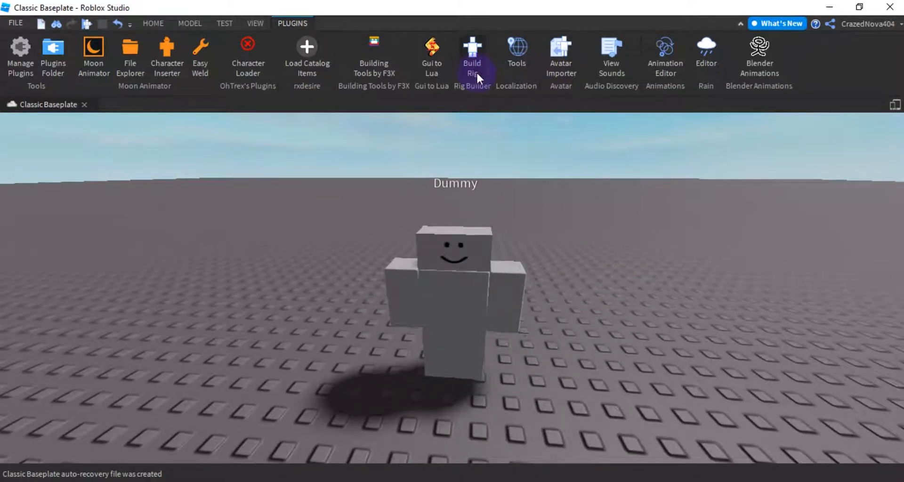
Open the Animation Editor for the dummy rig and create a new animation named bbq.
left_click(668, 69)
left_click(444, 211)
left_click(449, 233)
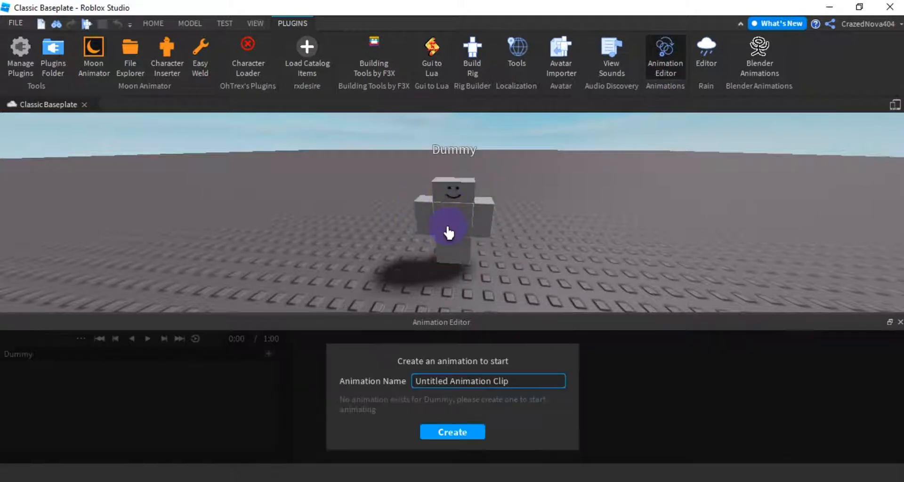
left_click(529, 383)
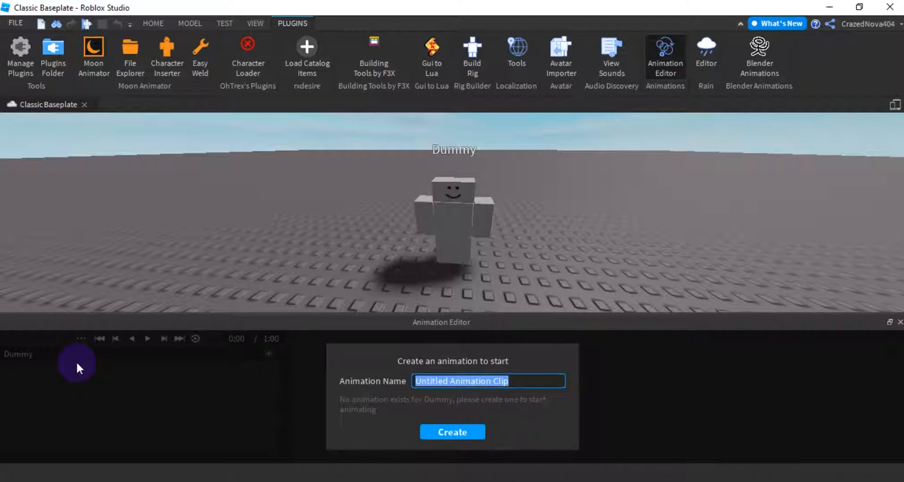
type("bbq")
key("Return")
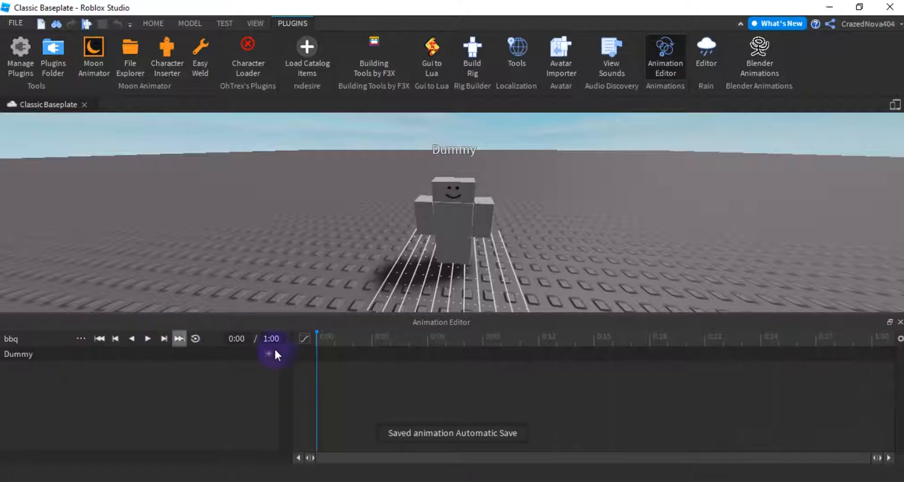
Focus on the dummy's torso and examine the rig with its rotation handles and the start of the timeline.
left_click(438, 240)
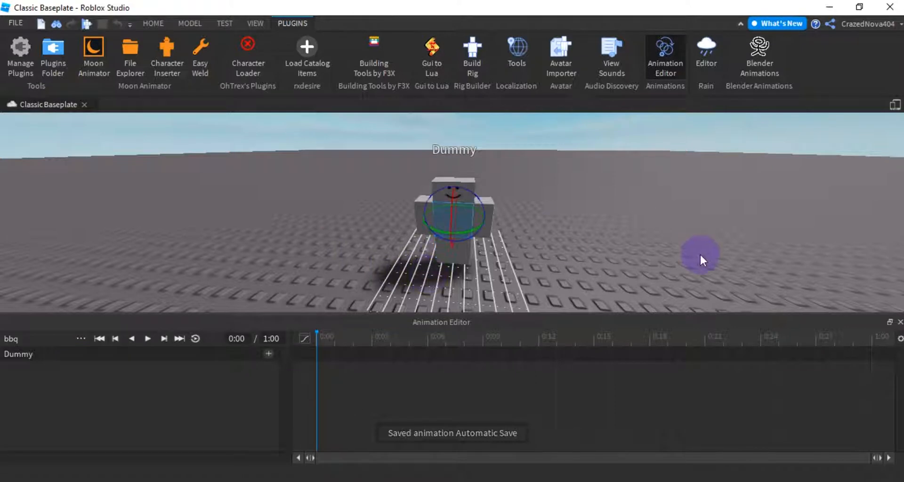
key("f")
scroll(700, 254, "down", 3)
scroll(700, 254, "up", 4)
scroll(700, 254, "down", 3)
scroll(700, 254, "up", 1)
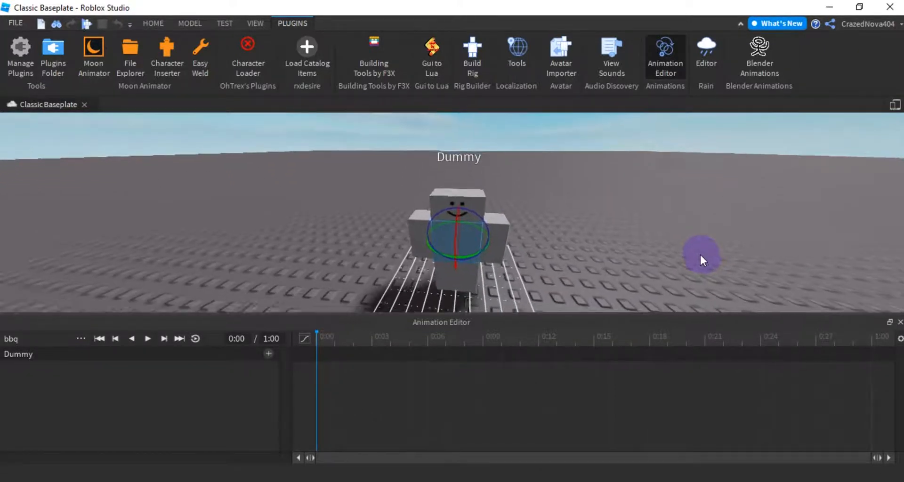
scroll(700, 253, "up", 3)
scroll(699, 252, "down", 4)
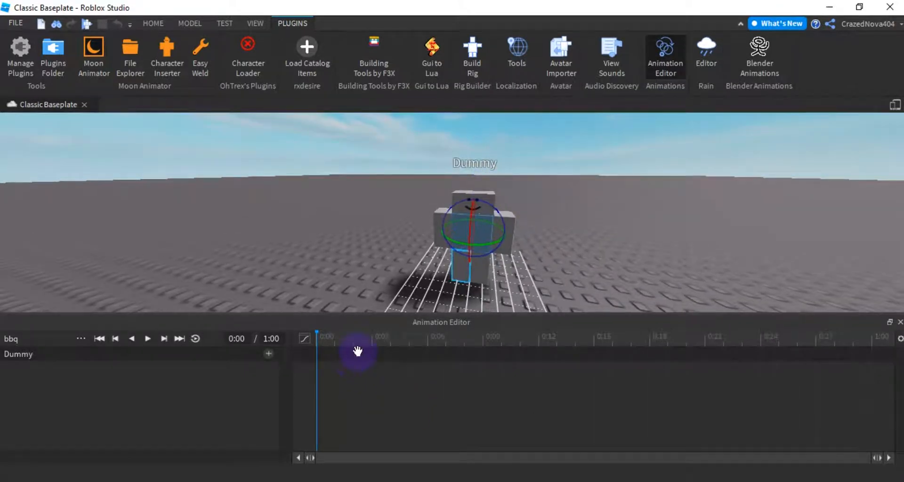
left_click_drag(333, 340, 307, 343)
left_click(732, 249)
scroll(711, 239, "up", 3)
scroll(711, 239, "down", 3)
scroll(522, 220, "up", 2)
left_click(476, 242)
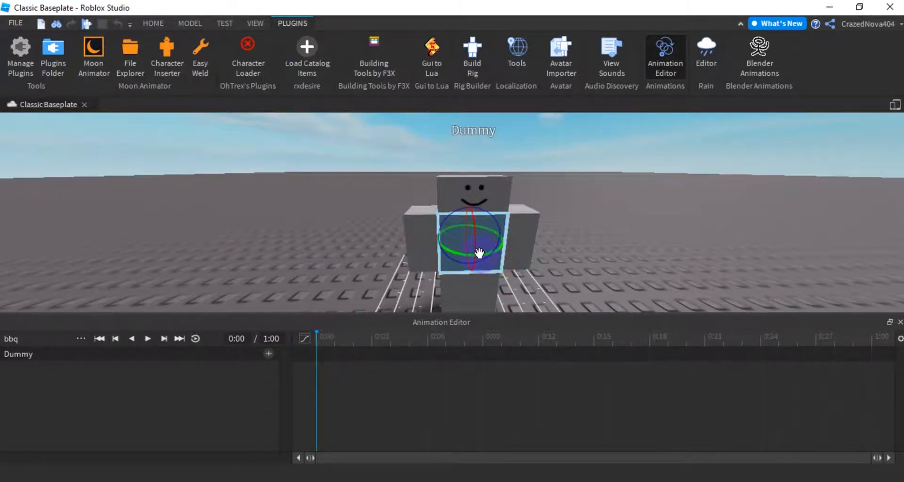
Select the dummy's right arm and set the rotation snap increment to 0.001°.
left_click(414, 227)
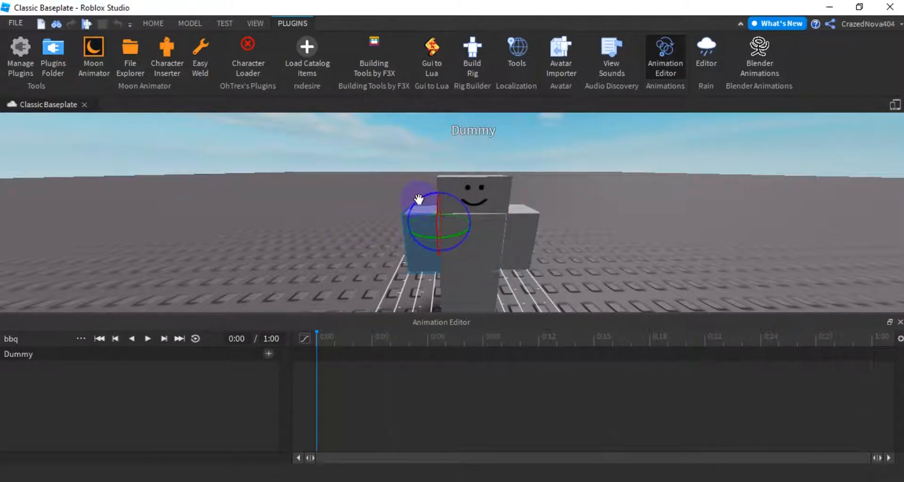
left_click(189, 21)
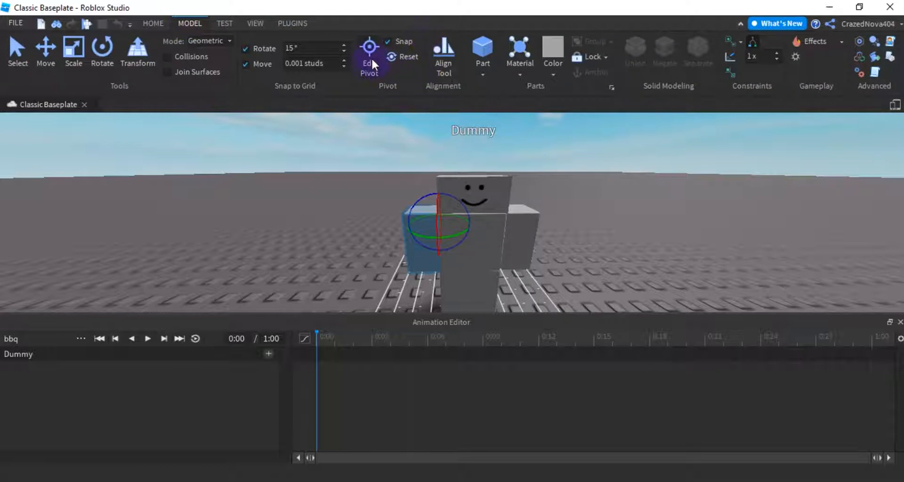
left_click(310, 47)
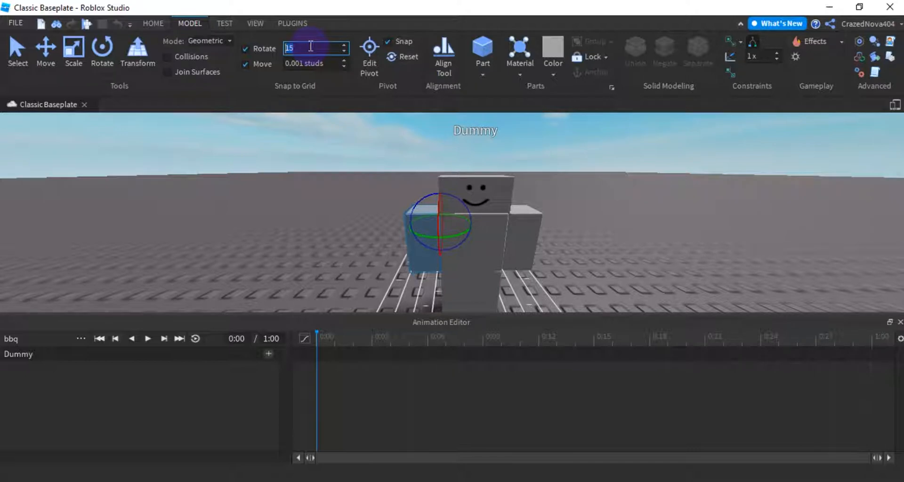
left_click(298, 127)
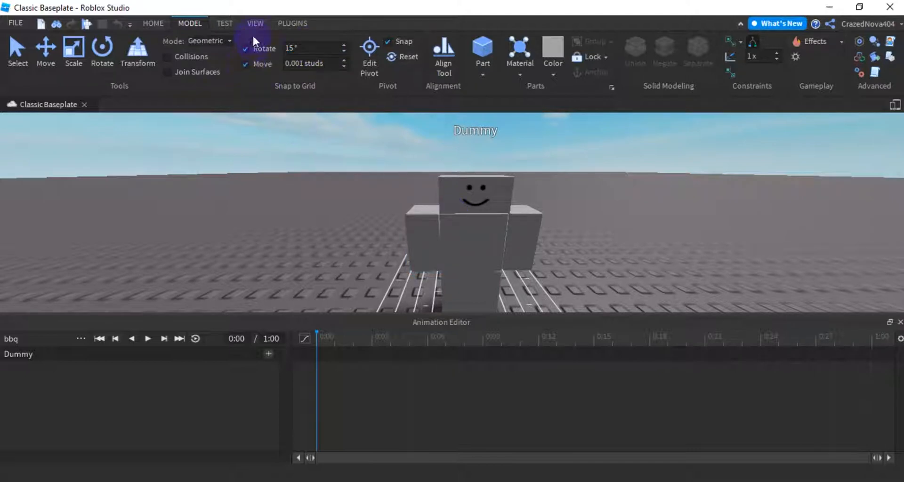
left_click(300, 48)
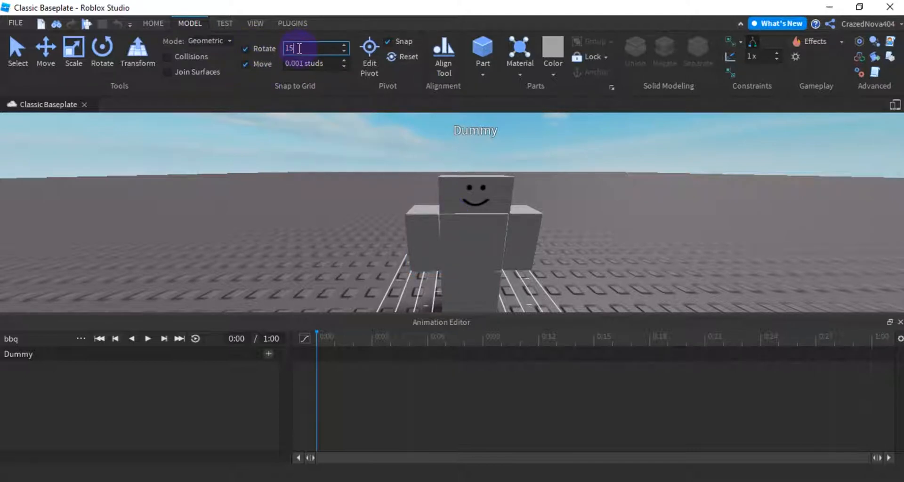
key("BackSpace")
key("BackSpace")
type("9")
key("BackSpace")
type("0.001")
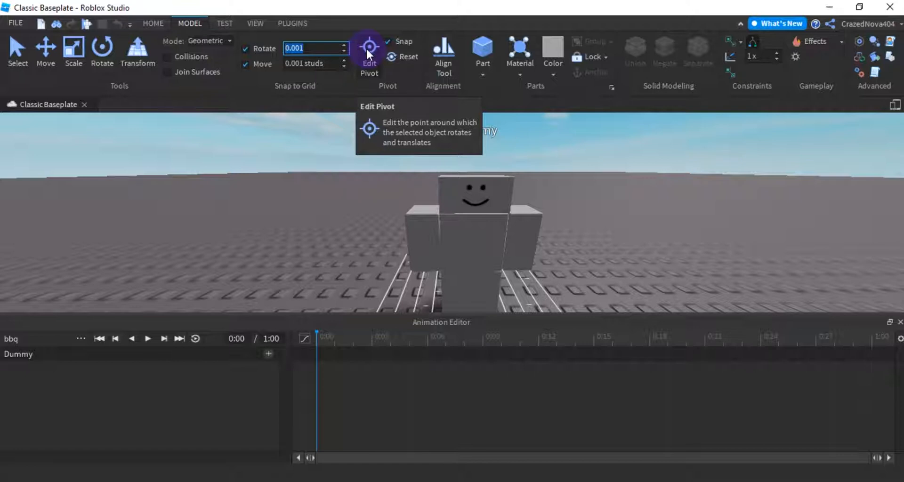
left_click(358, 183)
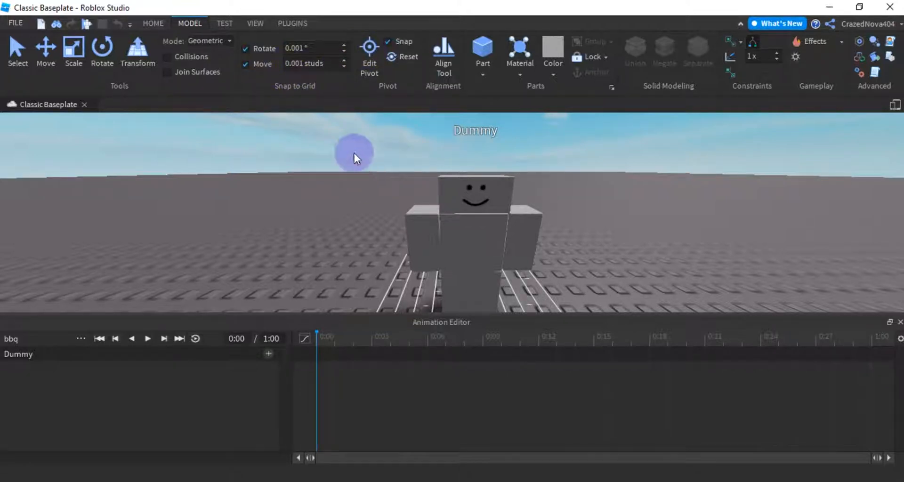
Rotate the dummy's right arm slightly at 0:00 to add its first keyframe.
scroll(360, 209, "down", 3)
scroll(360, 209, "up", 2)
left_click(427, 236)
right_click_drag(522, 207, 521, 207)
scroll(521, 208, "up", 3)
left_click_drag(477, 179, 466, 155)
Set the rotation snap to 15° and try rotating the right arm in coarse increments.
left_click(321, 53)
type("15")
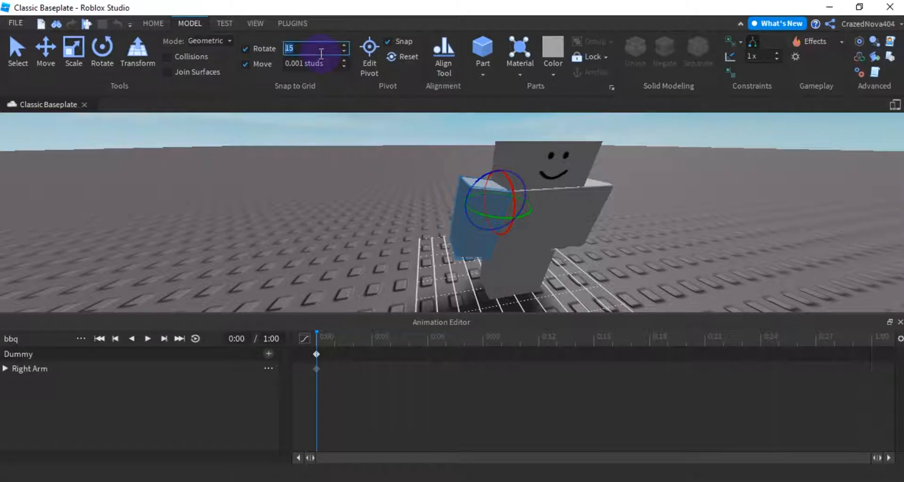
mouse_move(474, 178)
left_mouse_down()
mouse_move(460, 201)
mouse_move(500, 266)
mouse_move(487, 202)
mouse_move(447, 168)
mouse_move(466, 195)
mouse_move(462, 177)
left_mouse_up()
Set the rotation snap to 0.001° and rotate the right arm slightly in fine increments.
left_click(309, 48)
double_click(310, 51)
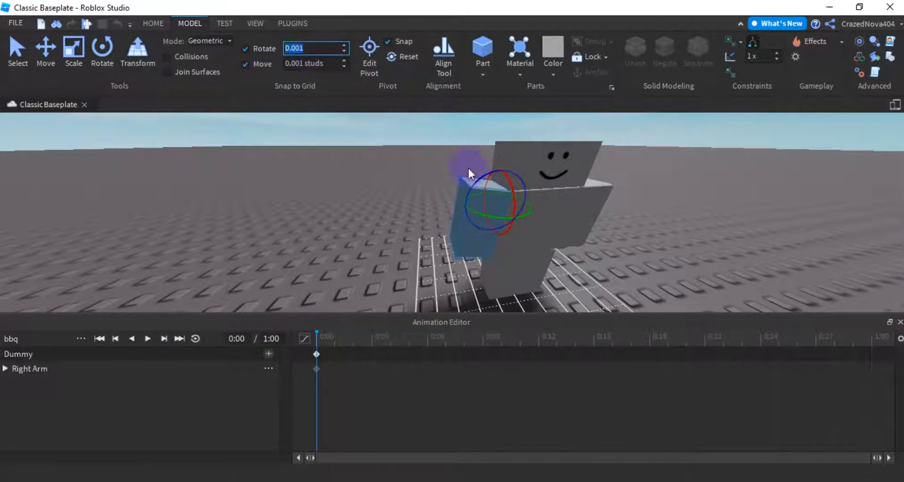
mouse_move(477, 175)
left_mouse_down()
mouse_move(464, 181)
mouse_move(473, 177)
left_mouse_up()
left_click(673, 177)
right_click_drag(672, 177, 673, 178)
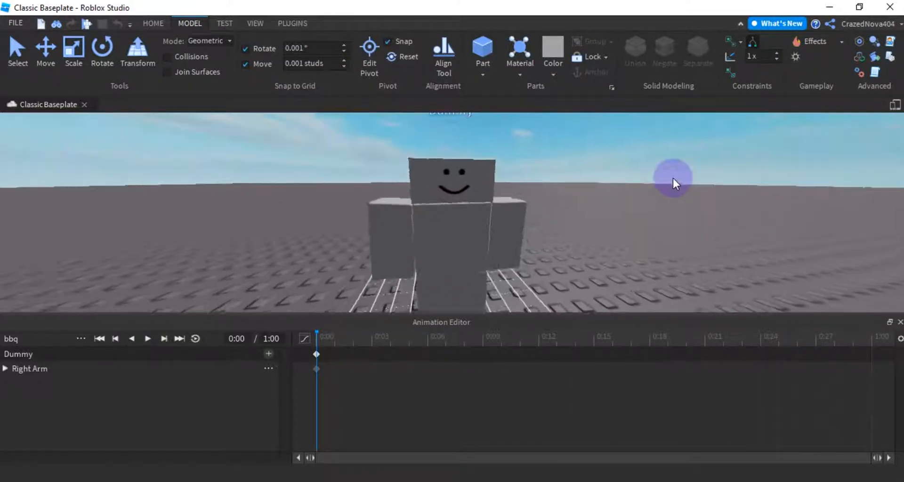
Adjust the dummy's left arm slightly at 0:00 to add a keyframe for it.
left_click_drag(478, 216, 477, 179)
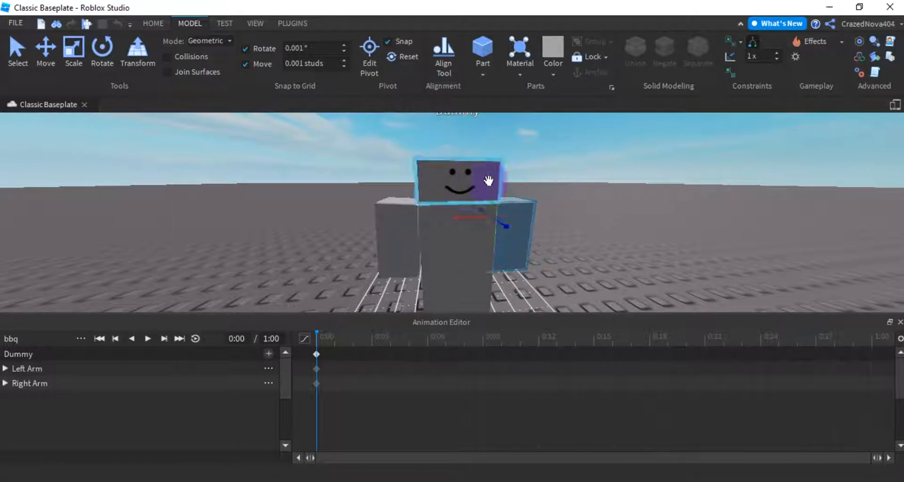
left_click(601, 206)
scroll(601, 206, "down", 2)
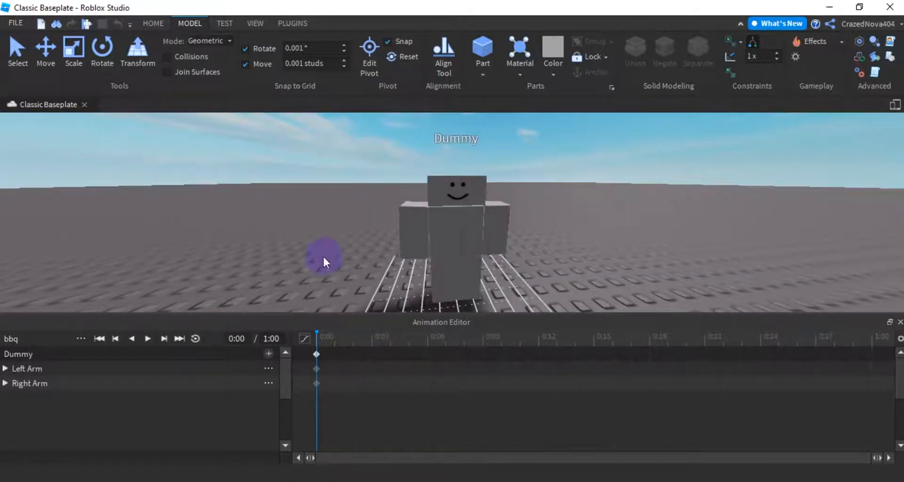
Set the priority of the bbq animation to Idle.
left_click(81, 338)
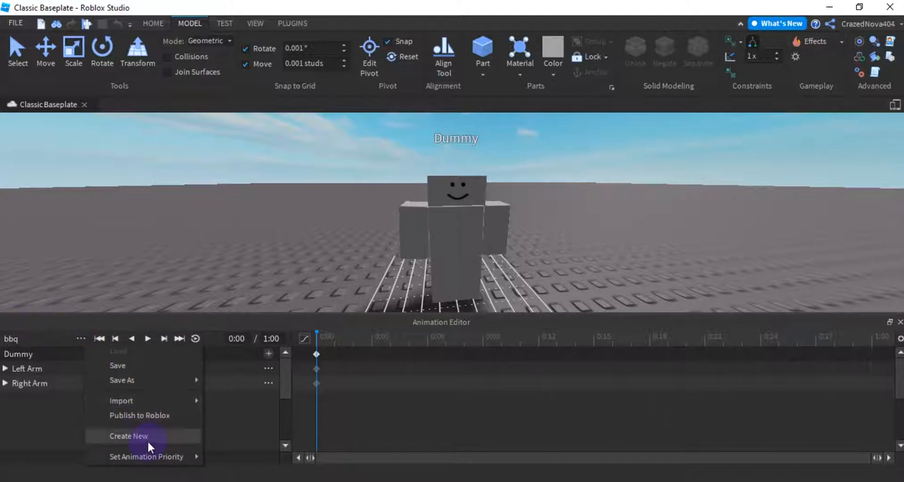
mouse_move(142, 455)
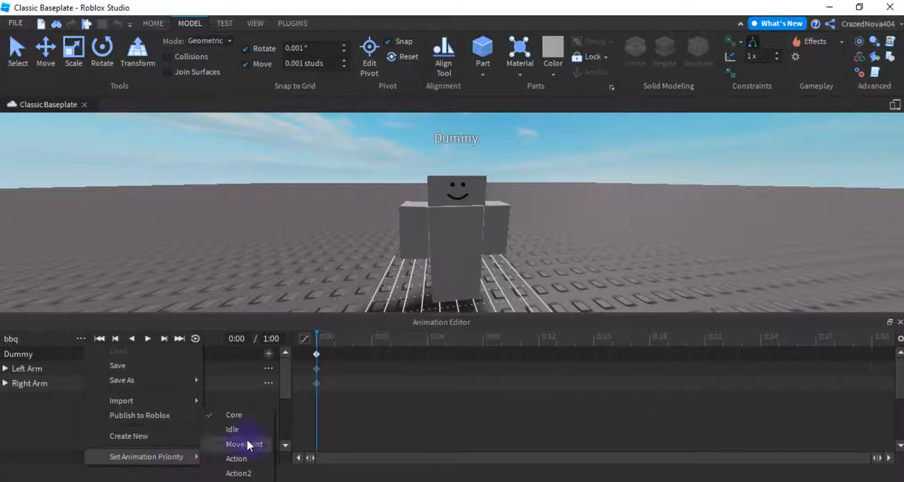
left_click(232, 429)
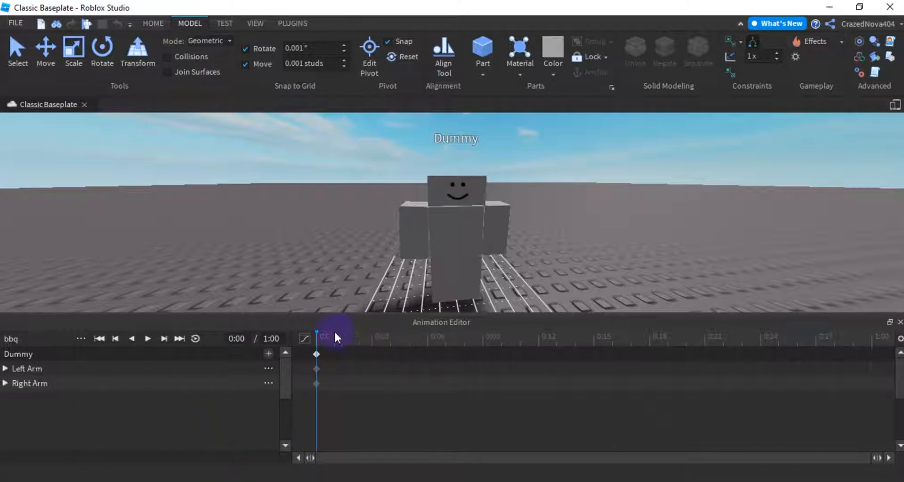
Return the timeline playhead to 0:00 and turn on looping for the animation.
left_click(420, 231)
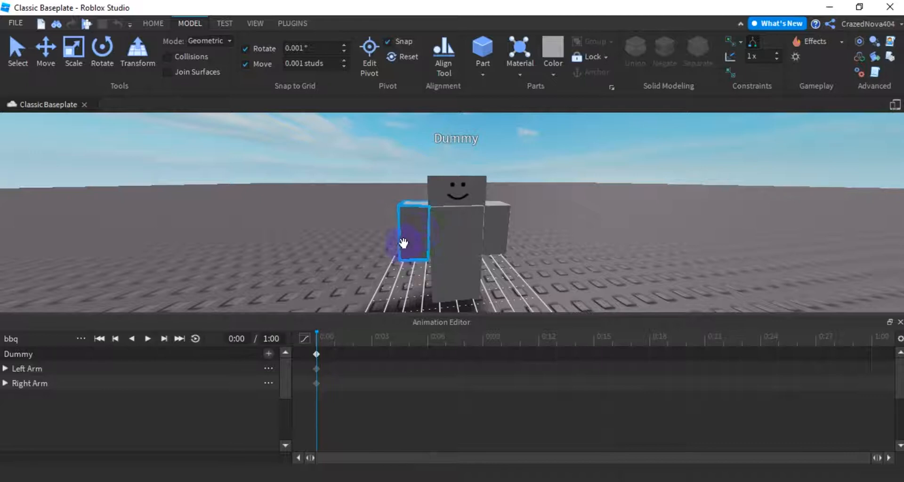
left_click(376, 345)
left_click_drag(376, 343, 309, 338)
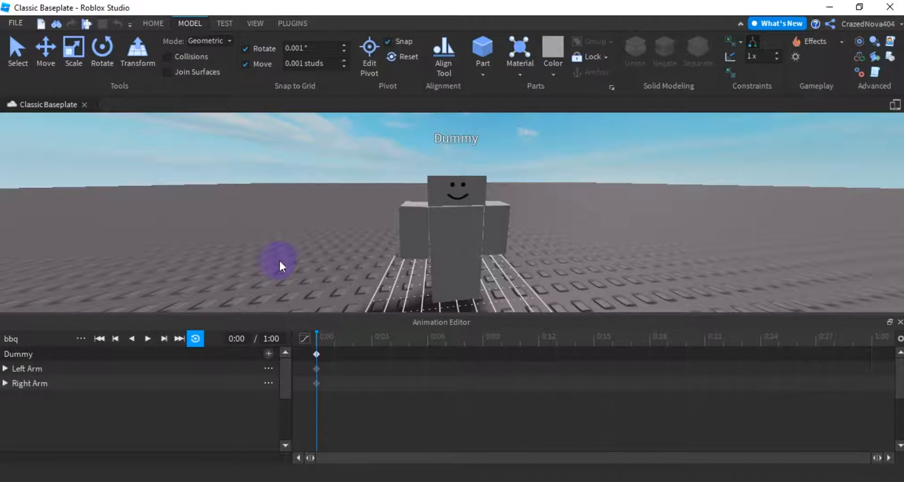
Select the dummy's torso and switch the pose handles from moving to rotating.
left_click(438, 245)
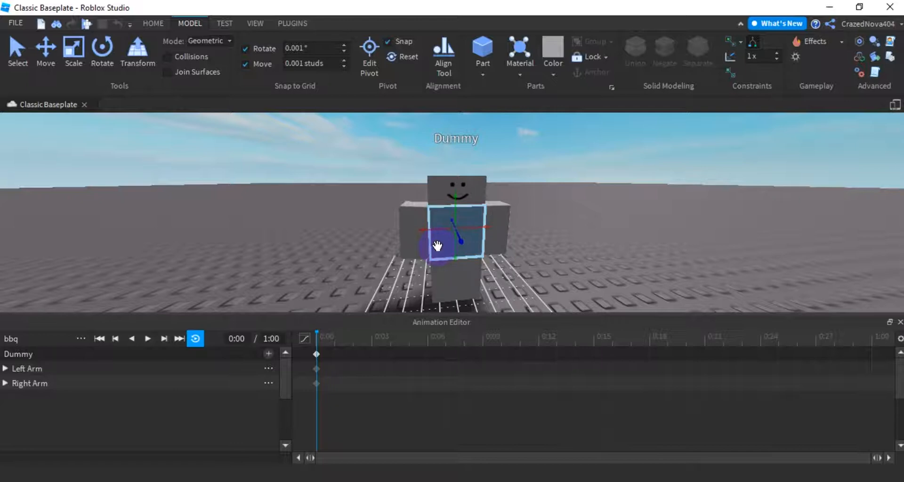
left_click(537, 159)
right_click_drag(577, 209, 578, 208)
key("r")
scroll(578, 209, "up", 4)
scroll(579, 209, "down", 3)
right_click(578, 209)
right_click_drag(532, 264, 532, 261)
left_click(479, 244)
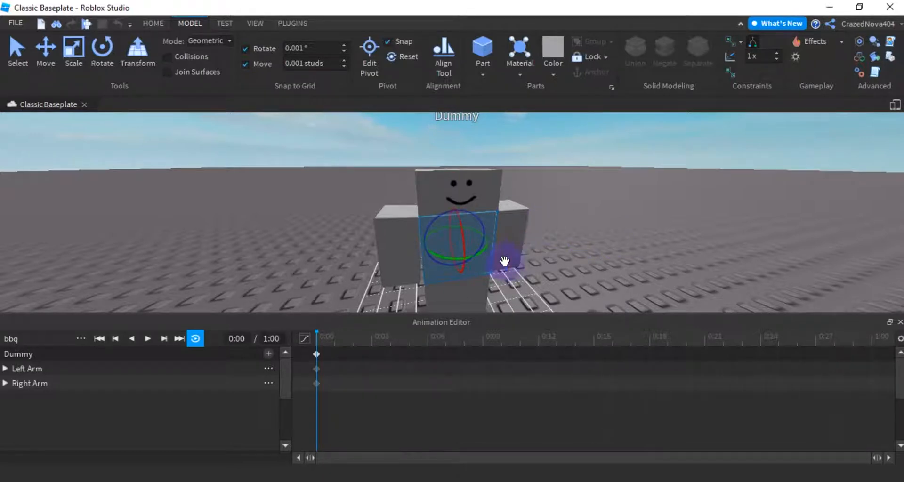
scroll(546, 230, "down", 5)
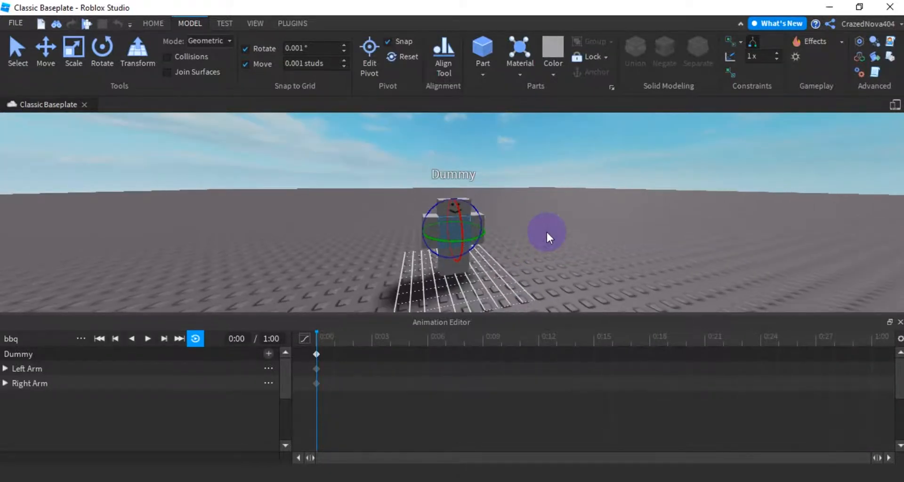
Rotate the dummy's head and torso slightly at 0:00 to add keyframes for them.
left_click(546, 231)
scroll(546, 230, "up", 4)
scroll(546, 230, "down", 5)
scroll(546, 231, "up", 5)
left_click(472, 206)
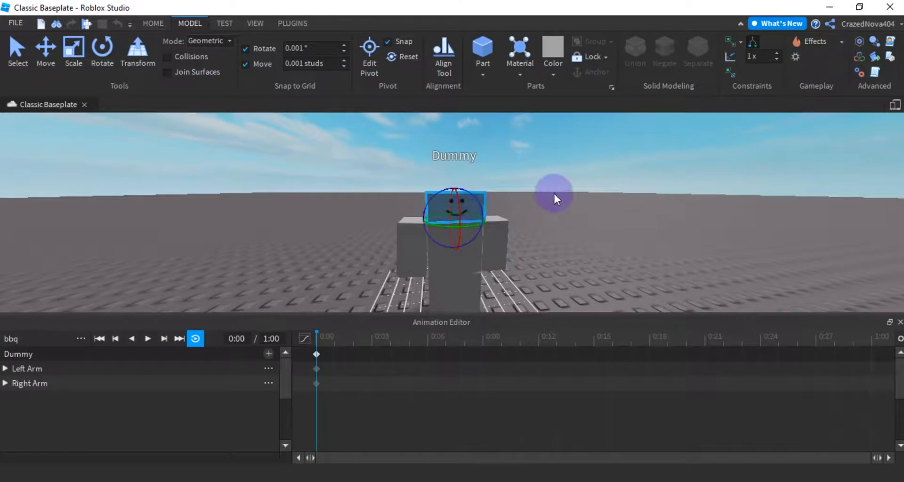
right_click_drag(554, 194, 596, 189)
scroll(597, 190, "up", 3)
mouse_move(530, 193)
left_mouse_down()
mouse_move(512, 190)
mouse_move(546, 195)
left_mouse_up()
left_click(592, 172)
right_click_drag(592, 173, 579, 173)
Rotate the dummy's right arm so that it points forward at 0:00.
key("a")
right_click_drag(457, 218, 452, 228)
mouse_move(442, 224)
left_mouse_down()
mouse_move(425, 220)
mouse_move(450, 225)
left_mouse_up()
right_click_drag(483, 209, 482, 207)
key("d")
scroll(482, 208, "down", 3)
Rotate the dummy's left arm slightly at 0:00 to refine the starting pose.
left_click(486, 247)
left_click(504, 228)
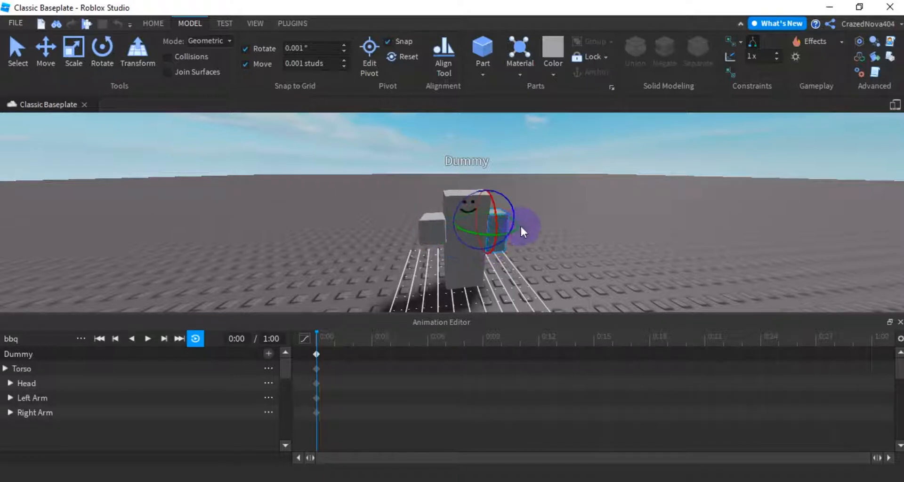
key("d")
right_click_drag(521, 226, 523, 228)
scroll(522, 228, "up", 2)
left_click_drag(541, 227, 560, 212)
left_click(563, 211)
left_click(568, 239)
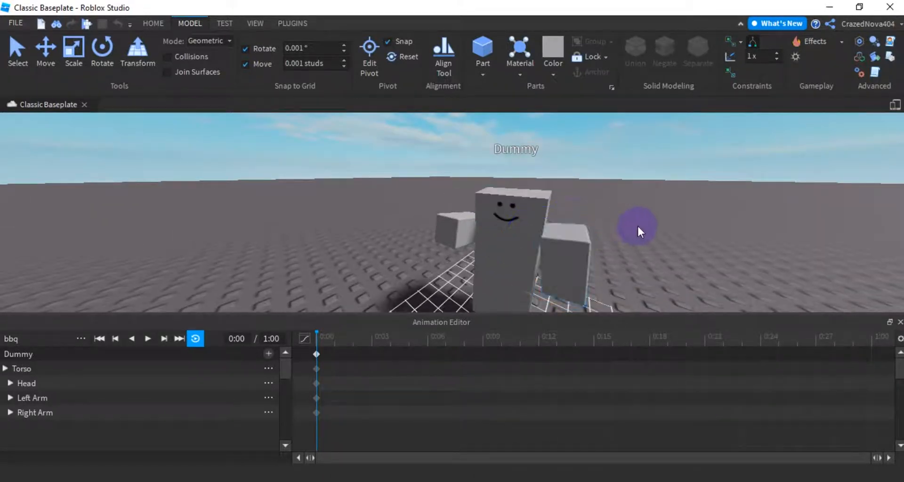
Rotate the dummy's legs slightly at 0:00 to add keyframes for both of them.
left_click(635, 225)
key("q")
right_click_drag(636, 225, 635, 220)
left_click(507, 213)
scroll(515, 205, "up", 2)
right_click_drag(518, 204, 510, 177)
key("d")
left_click_drag(507, 183, 518, 210)
key("d")
right_click_drag(518, 210, 488, 204)
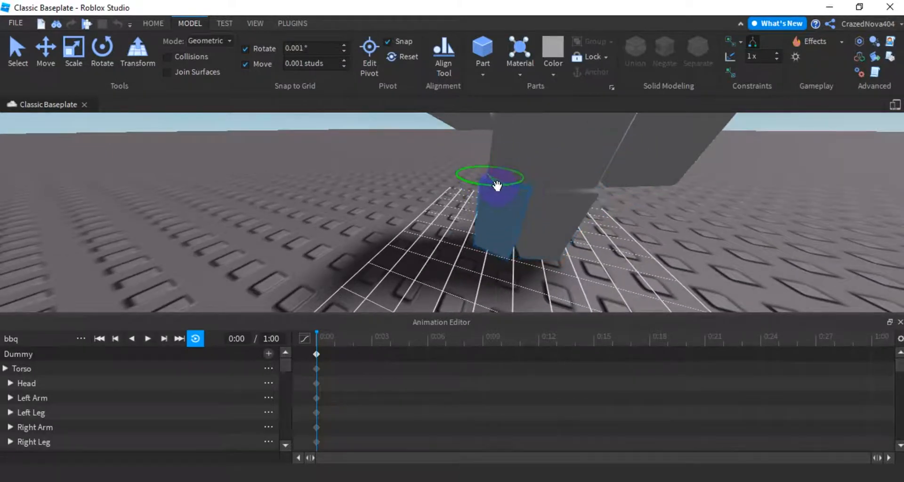
Fine-tune the rotation of the legs at 0:00 and clear the selection.
left_click(556, 226)
key("a")
right_click_drag(557, 227, 560, 225)
left_click_drag(435, 184, 433, 182)
left_click(571, 196)
key("s")
right_click_drag(571, 196, 560, 197)
key("w")
key("s")
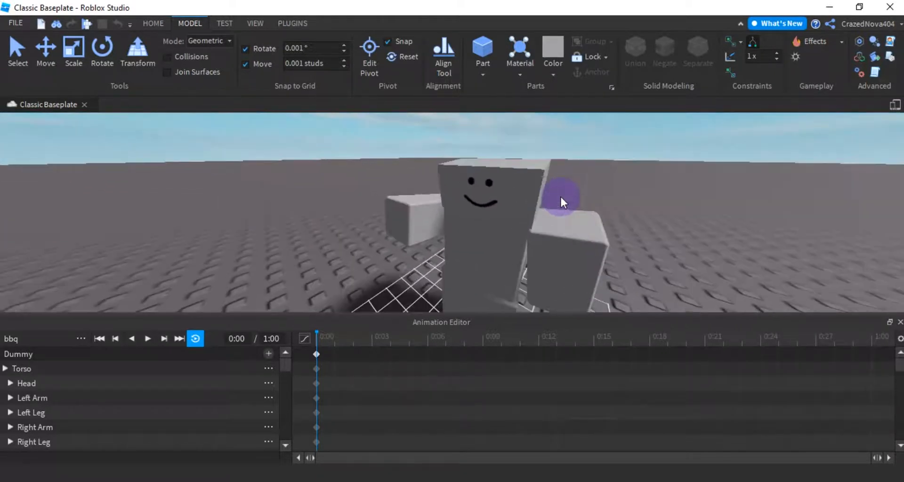
Select all body part keyframes at 0:00 and copy them.
left_click(464, 188)
right_click_drag(623, 198, 620, 198)
left_click(624, 198)
key("s")
left_click_drag(337, 345, 311, 450)
right_click(334, 441)
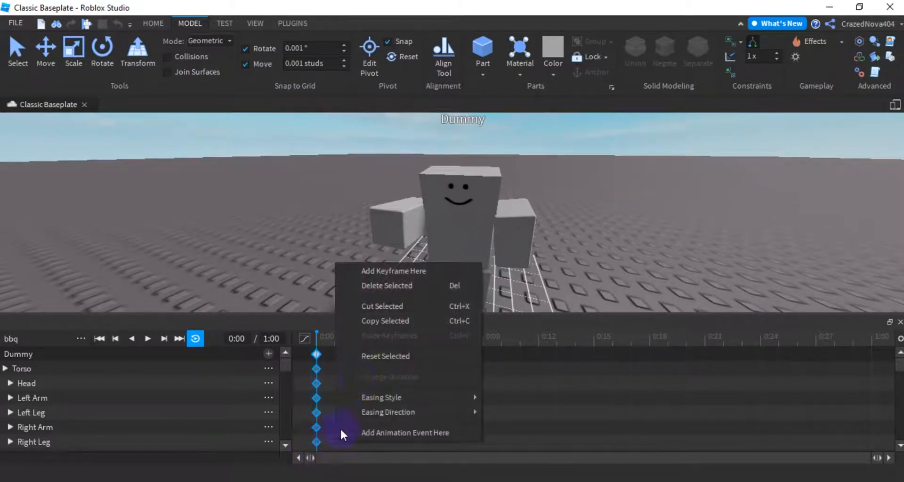
left_click(366, 325)
left_click(386, 351)
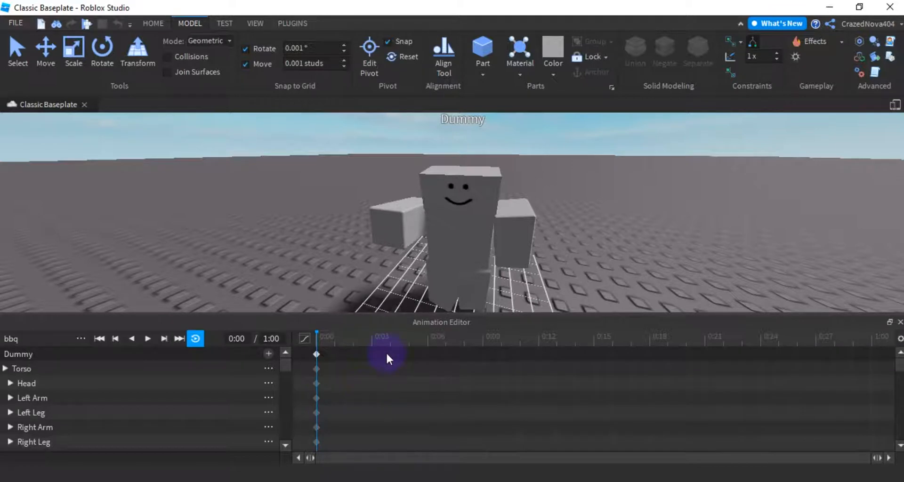
Move the playhead to 1:00, reselect all the keyframes at 0:00 and copy them again.
left_click_drag(395, 342, 868, 343)
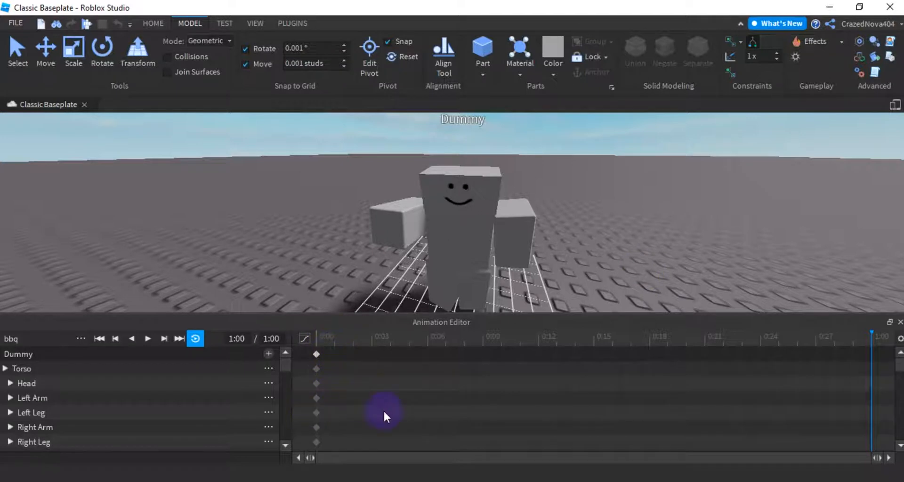
left_click(318, 353)
right_click(321, 433)
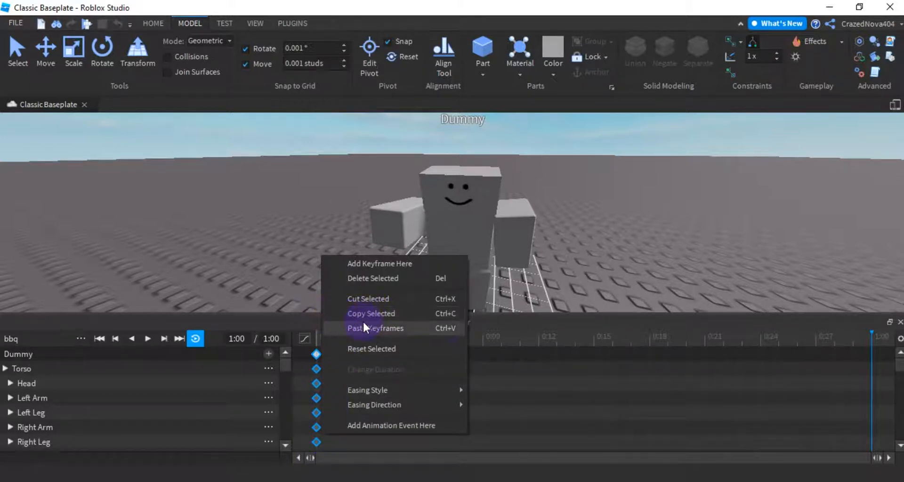
right_click(512, 418)
right_click(329, 405)
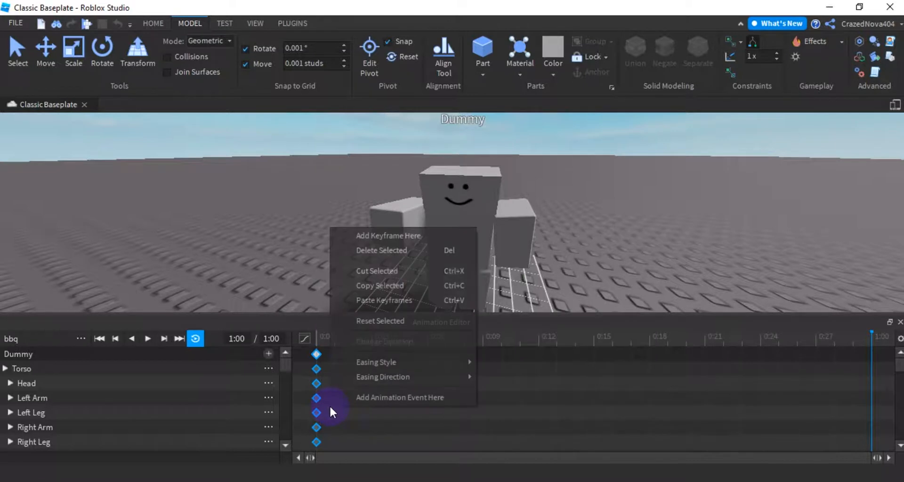
left_click(369, 285)
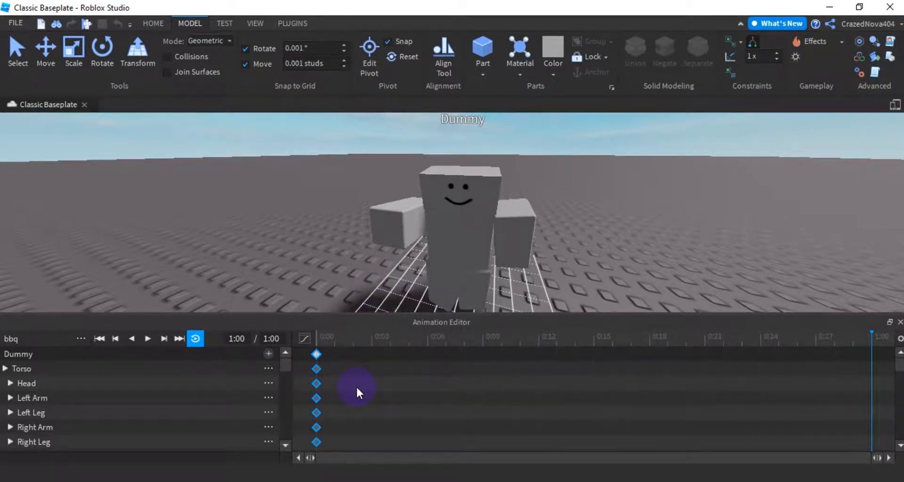
Paste the copied keyframes at 0:27 and shift them along the timeline to 1:00.
left_click_drag(496, 333, 881, 347)
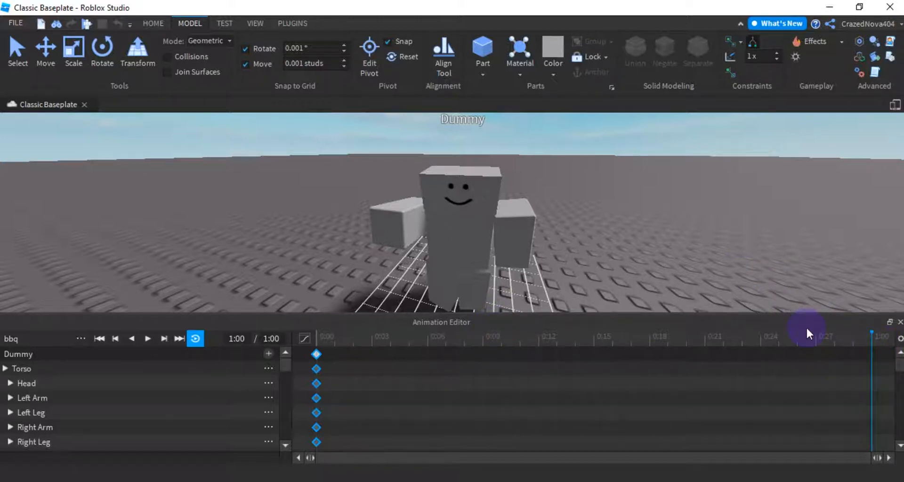
right_click(823, 365)
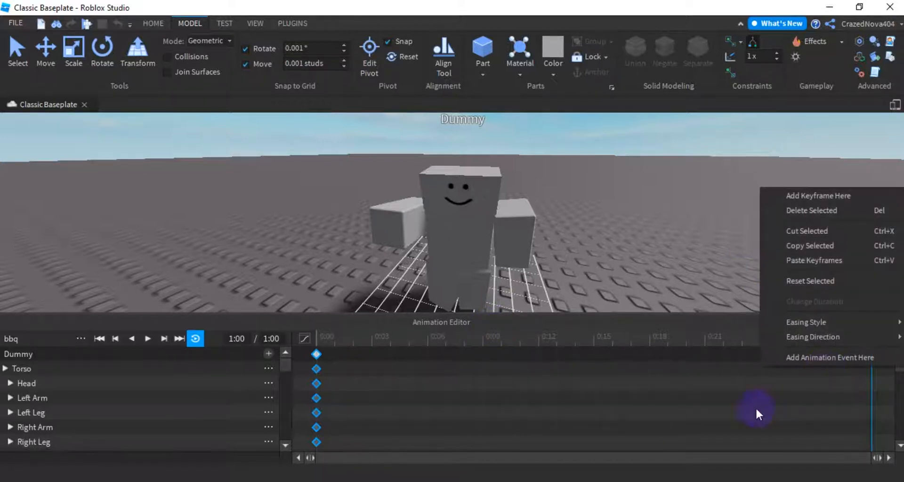
left_click(794, 261)
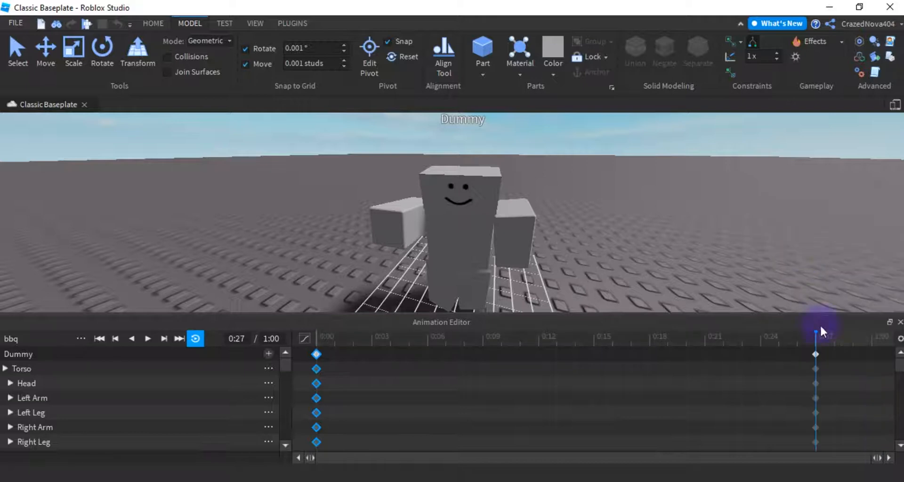
left_click_drag(815, 355, 868, 361)
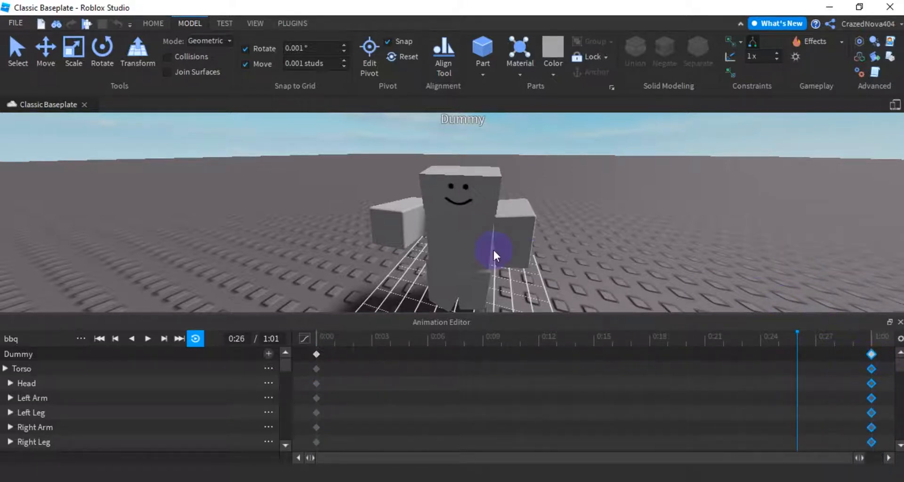
Shift the pasted keyframes back to 0:25 and return them to 1:00.
left_click_drag(868, 357, 781, 356)
left_click(751, 361)
left_click(778, 355)
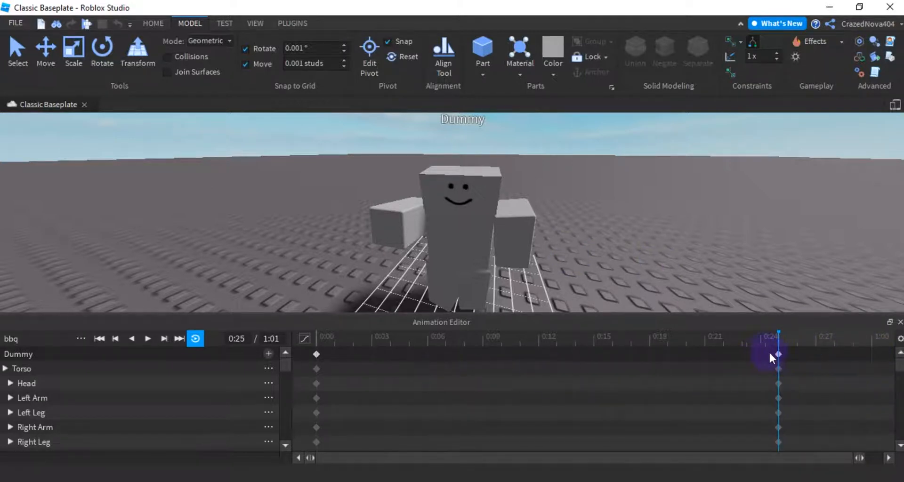
left_click_drag(779, 369, 874, 363)
right_click_drag(818, 252, 825, 253)
left_click(640, 419)
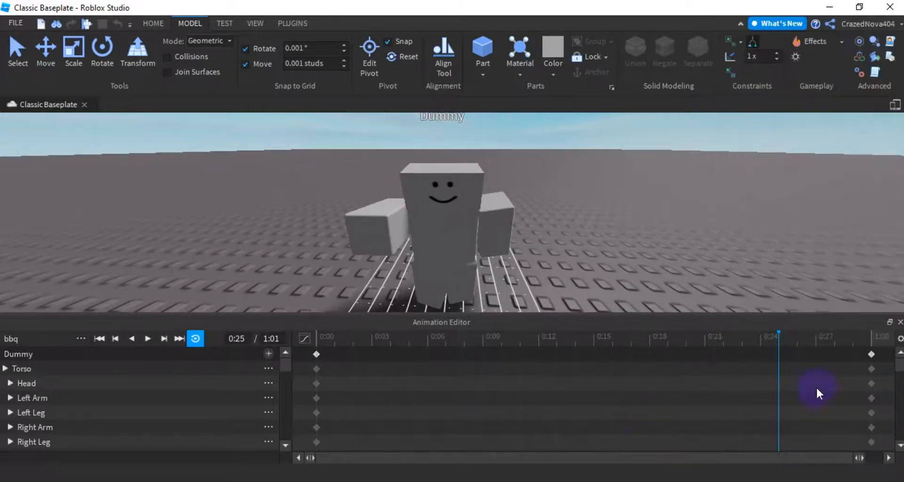
Scrub the playhead through the timeline to 0:14 and examine the dummy's pose.
left_click_drag(785, 340, 527, 363)
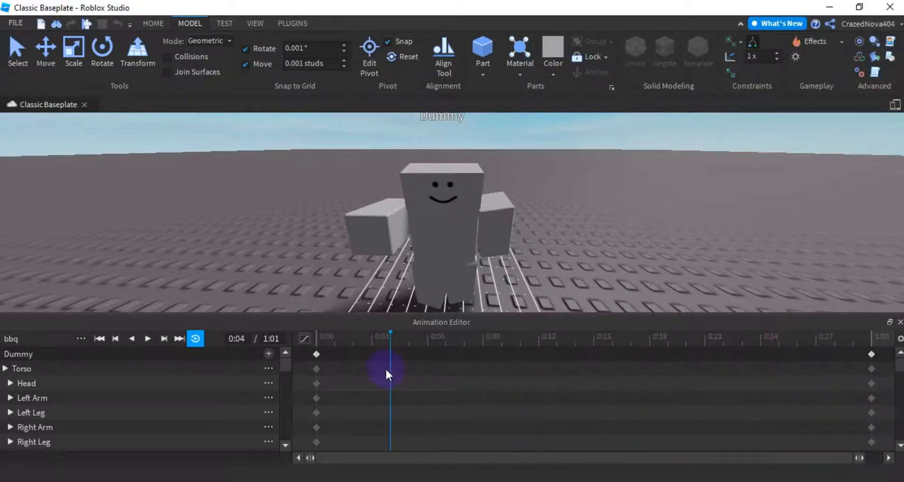
left_click_drag(345, 364, 433, 367)
left_click_drag(546, 345, 579, 348)
right_click_drag(632, 226, 633, 226)
scroll(632, 226, "down", 3)
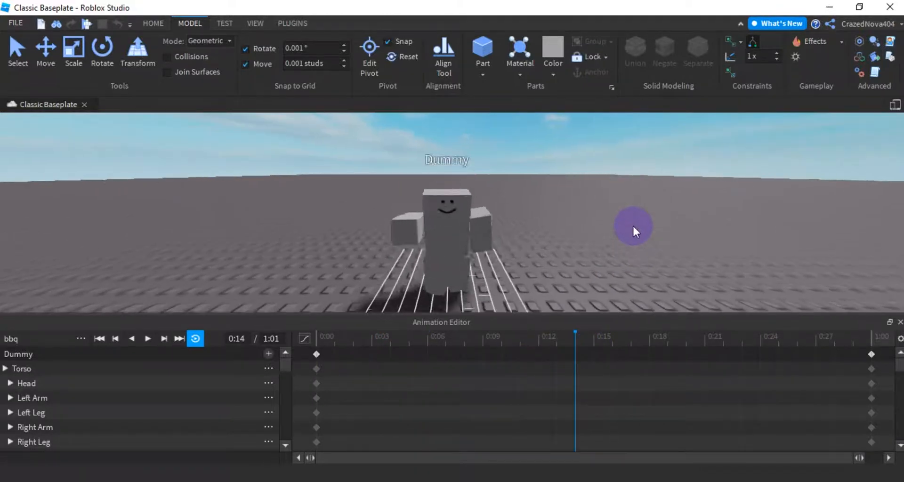
scroll(633, 226, "up", 2)
scroll(633, 227, "down", 3)
scroll(633, 226, "up", 3)
Rotate the dummy's right arm across its chest at 0:07 to add a keyframe.
left_click(431, 209)
scroll(528, 187, "up", 3)
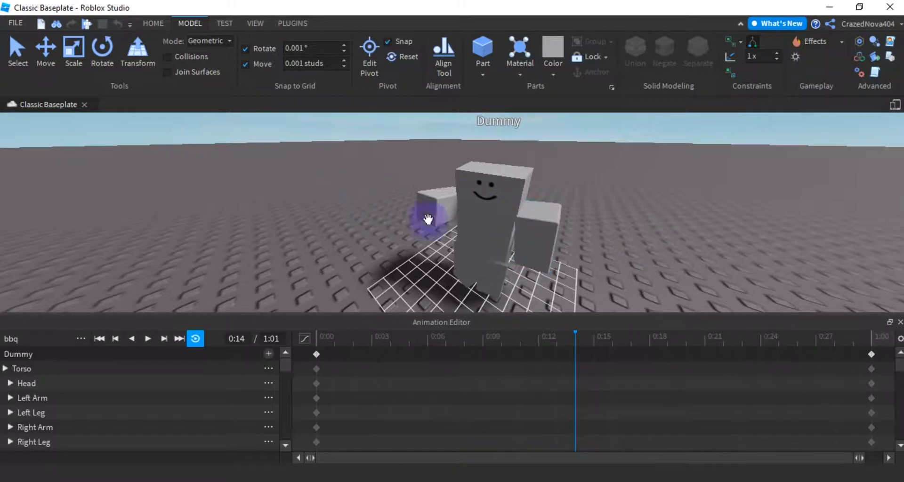
scroll(527, 187, "down", 5)
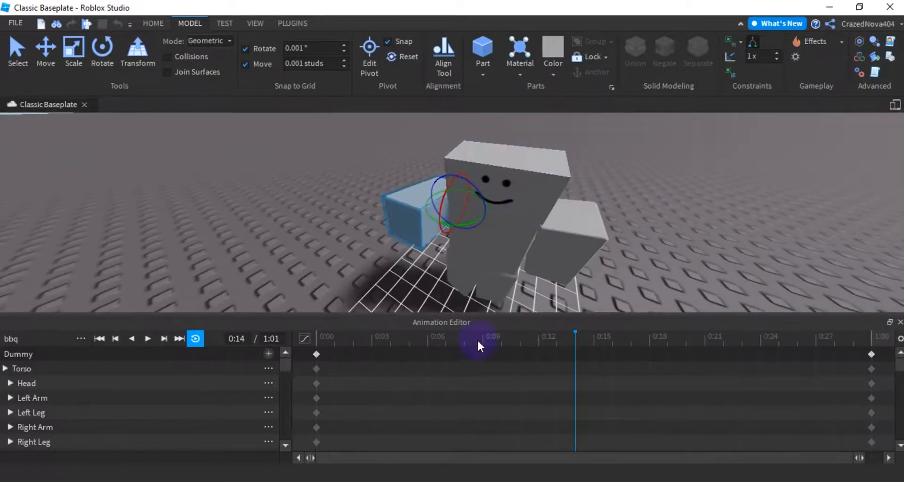
left_click_drag(463, 342, 453, 341)
right_click_drag(480, 232, 480, 232)
left_click_drag(460, 218, 518, 214)
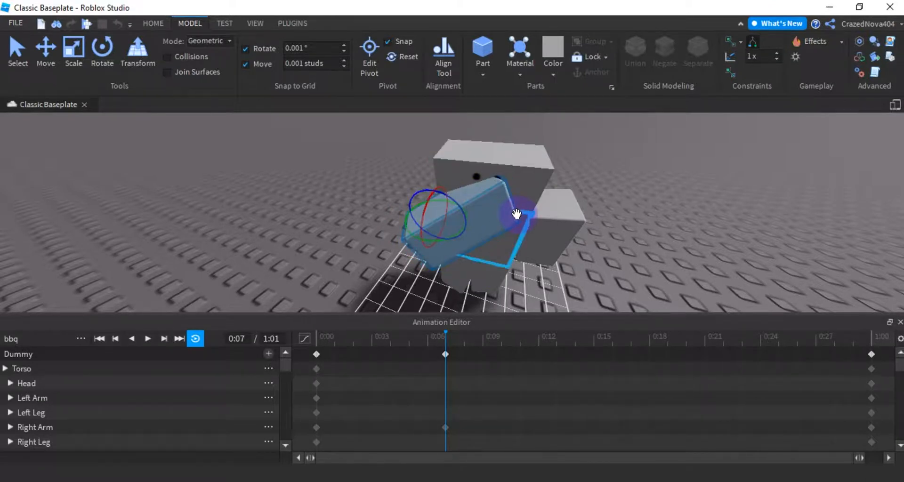
right_click_drag(518, 214, 516, 215)
Rotate the dummy's head and torso at 0:09 to add keyframes for both.
left_click(489, 343)
left_click(552, 219)
left_click_drag(552, 220, 543, 202)
left_click(555, 279)
right_click_drag(550, 280, 548, 281)
left_click_drag(515, 265, 520, 266)
Rotate the dummy's right arm slightly at 0:10 to add another keyframe.
right_click_drag(571, 254, 594, 237)
left_click(490, 194)
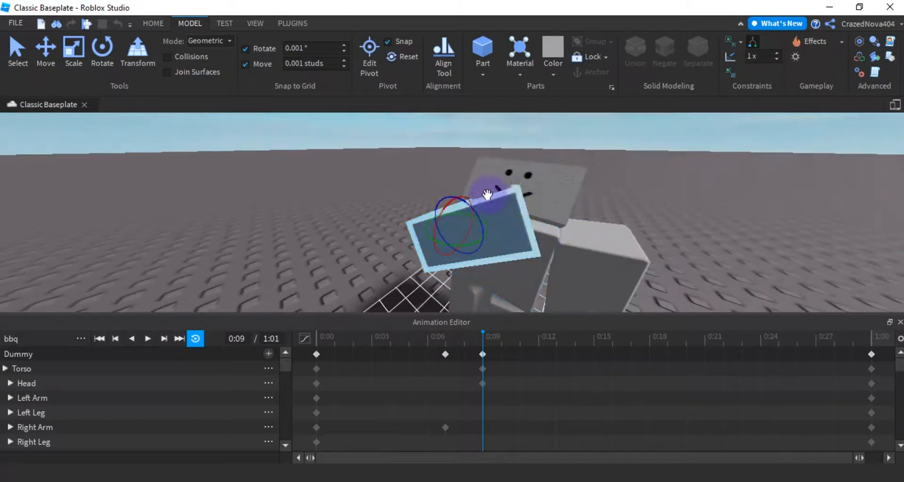
left_click(501, 340)
left_click_drag(466, 199, 475, 218)
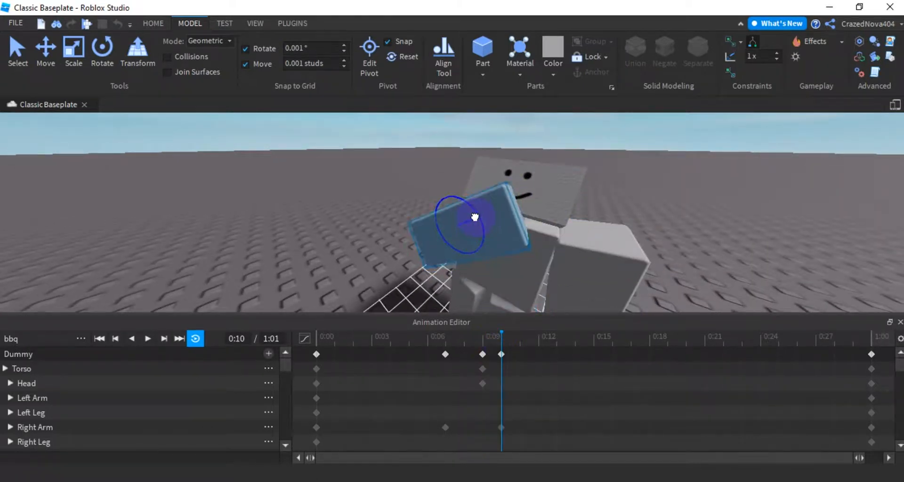
left_click(652, 212)
scroll(653, 213, "down", 5)
right_click_drag(654, 213, 615, 222)
scroll(615, 222, "up", 3)
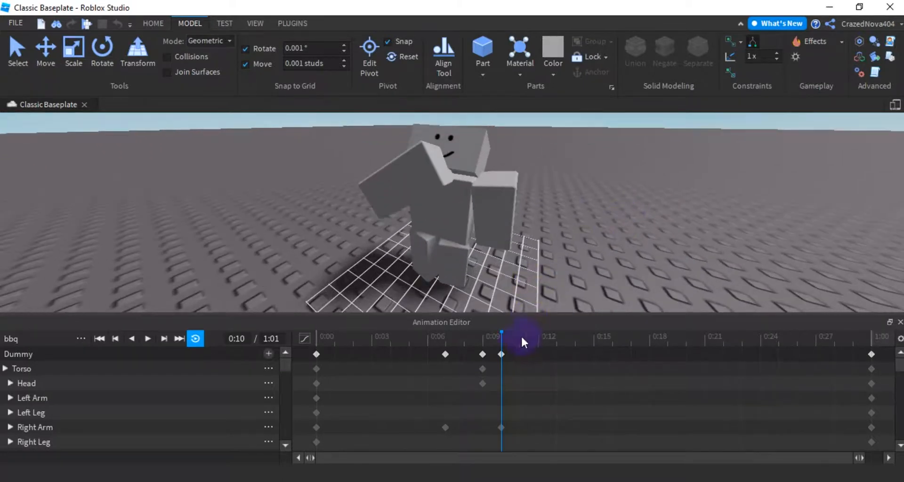
Return the playhead to 0:09 and rotate the dummy's left arm to keyframe it there.
left_click_drag(521, 347, 477, 339)
left_click(495, 225)
right_click_drag(518, 222, 466, 217)
mouse_move(431, 188)
left_mouse_down()
mouse_move(440, 181)
mouse_move(423, 202)
left_mouse_up()
Rotate the dummy's left and right legs at 0:09 to add keyframes for them.
left_click(423, 257)
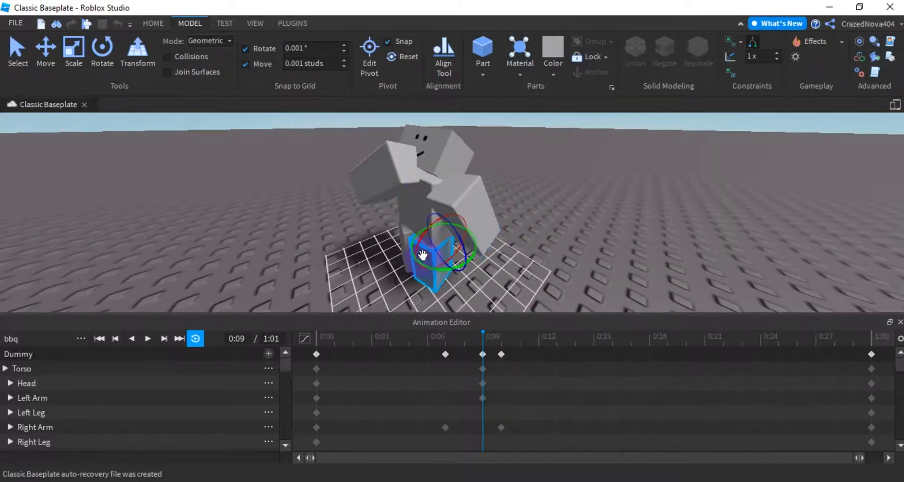
right_click_drag(422, 257, 526, 236)
left_click_drag(532, 238, 541, 226)
left_click(541, 227)
left_click(490, 243)
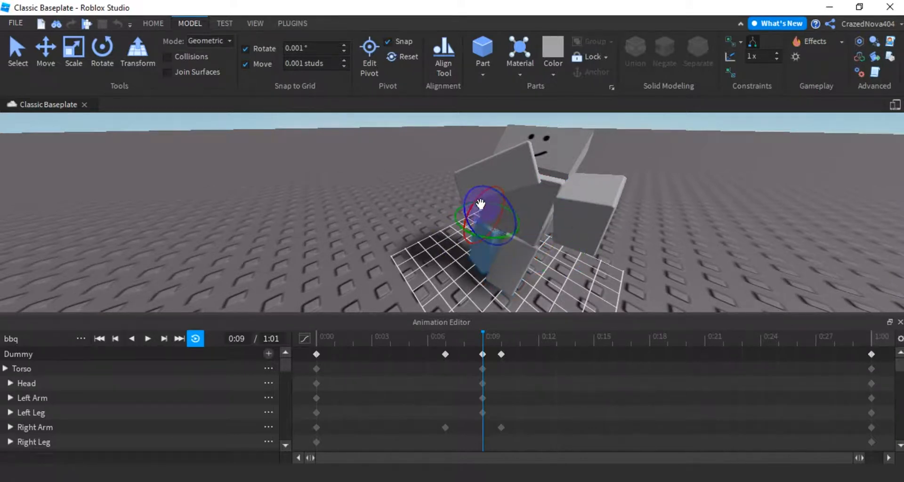
left_click_drag(472, 219, 489, 202)
Play the looping bbq animation to review the motion, and stop the playback.
left_click(591, 276)
key("d")
right_click_drag(591, 276, 584, 257)
key("s")
key("a")
key("w")
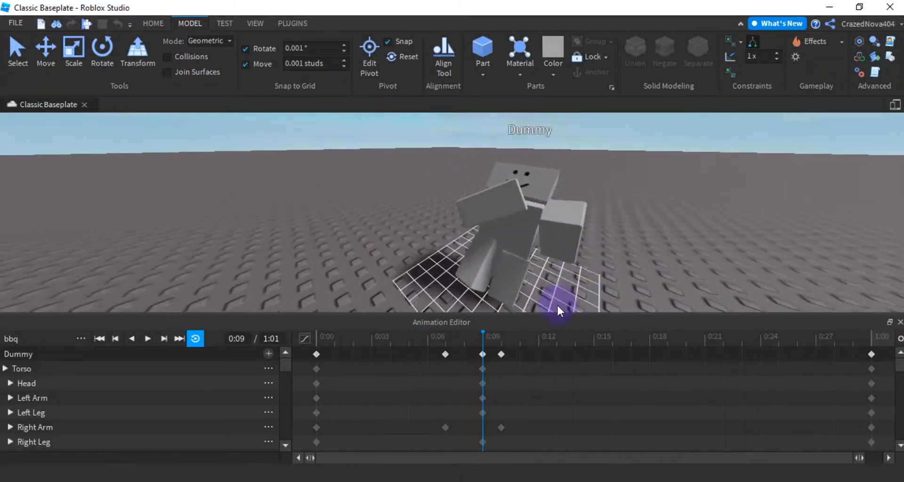
key("space")
key("space")
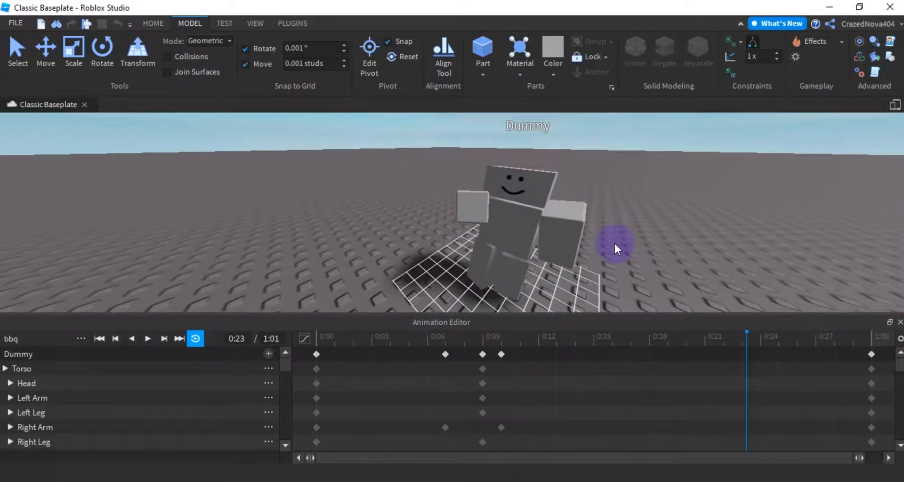
key("space")
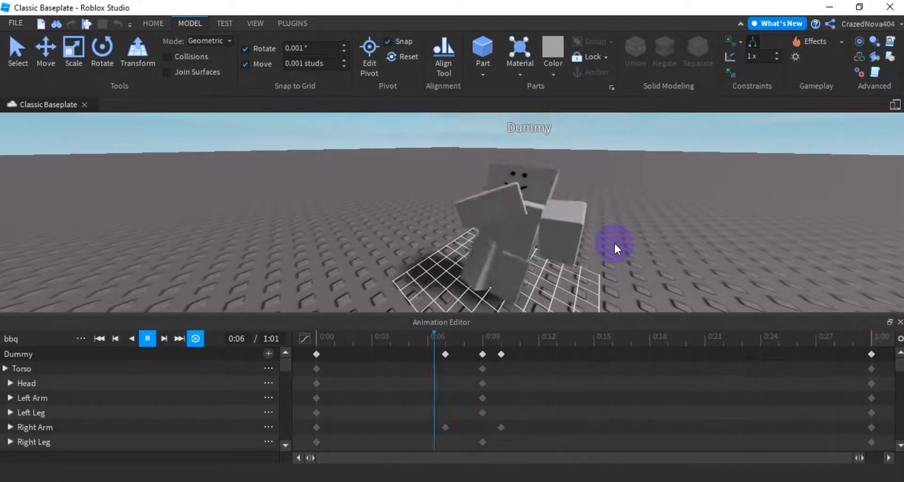
key("space")
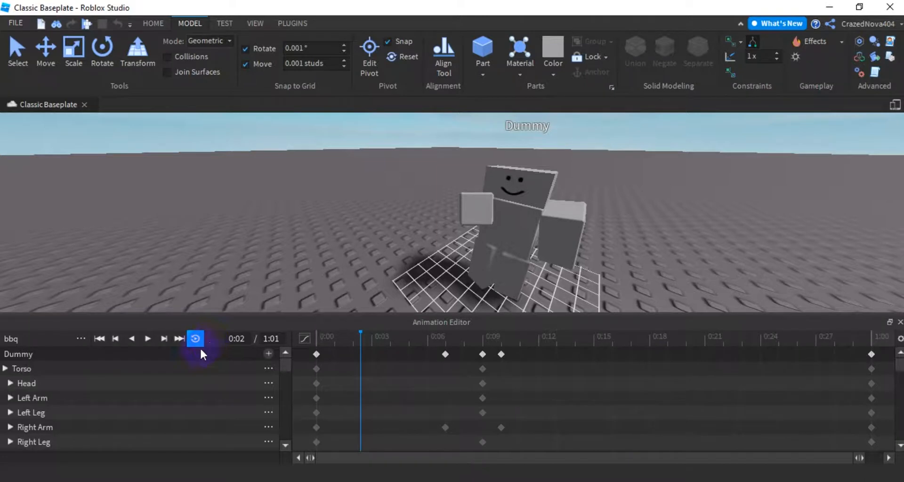
Start publishing the bbq animation to Roblox with title "self punch xd" and description "this is a punching animation for self infliction".
left_click(79, 337)
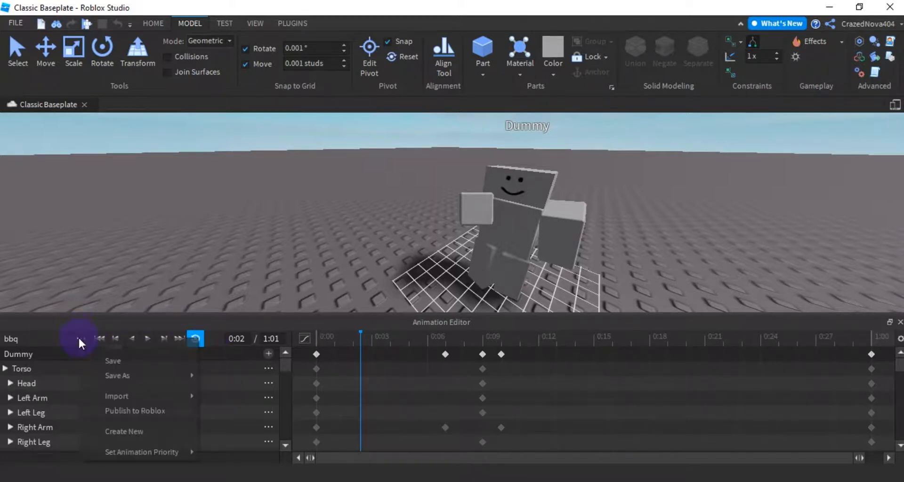
left_click(48, 336)
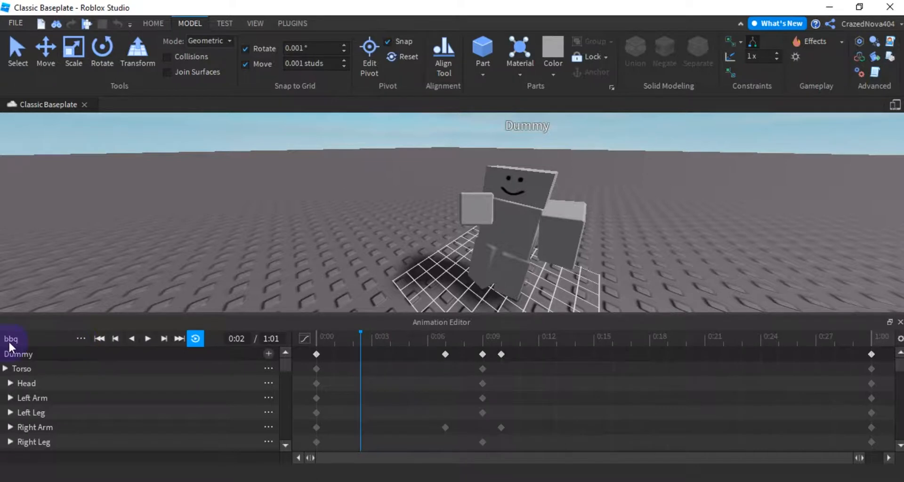
left_click(78, 338)
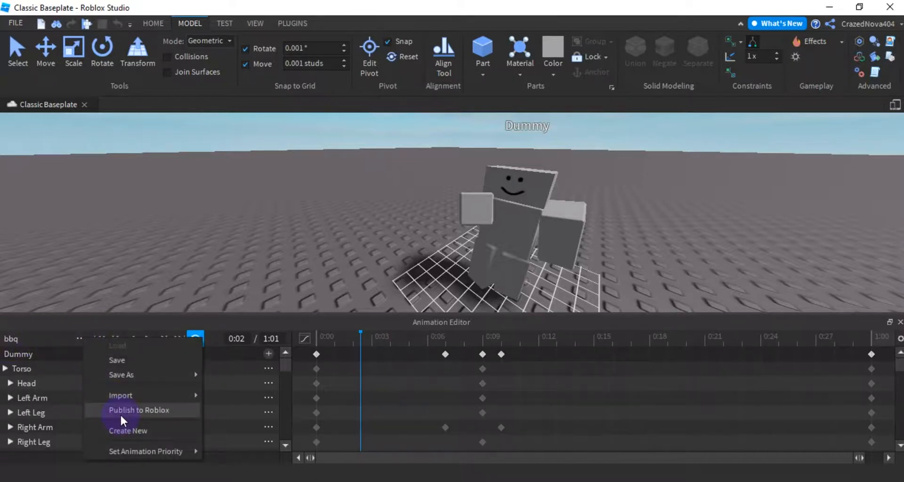
left_click(147, 412)
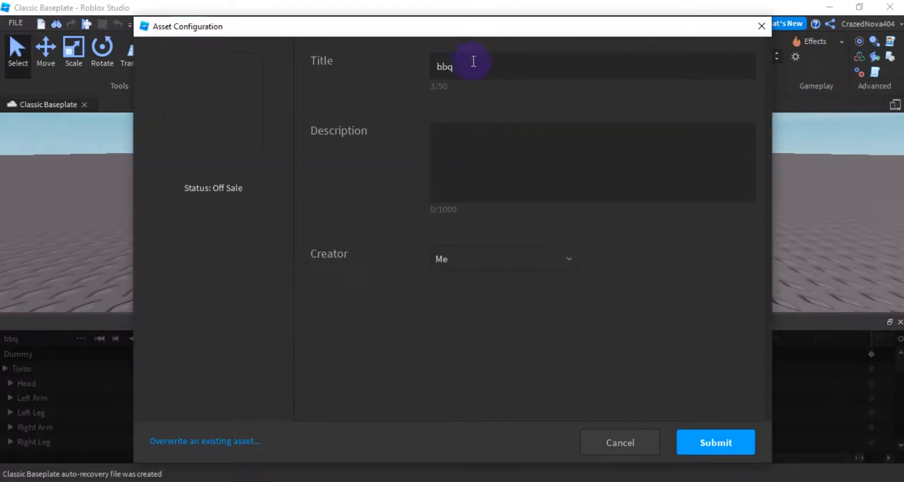
left_click_drag(467, 71, 366, 71)
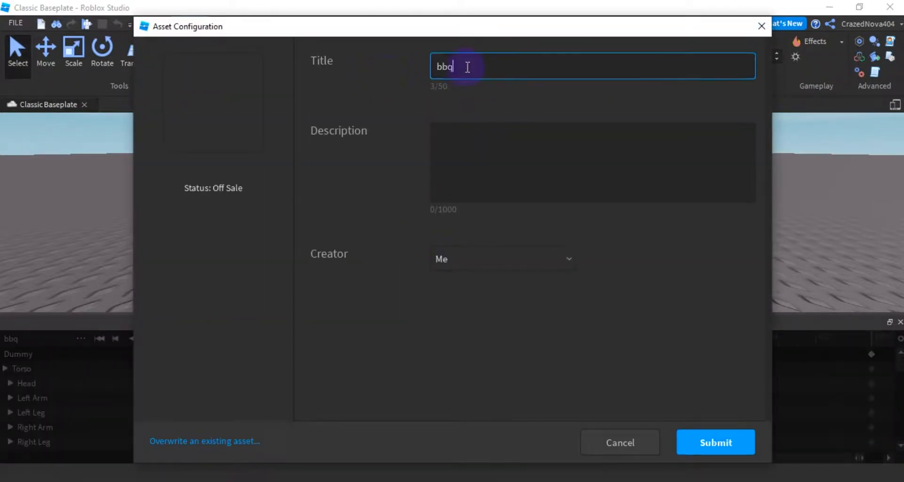
type("self punch xd")
left_click(558, 157)
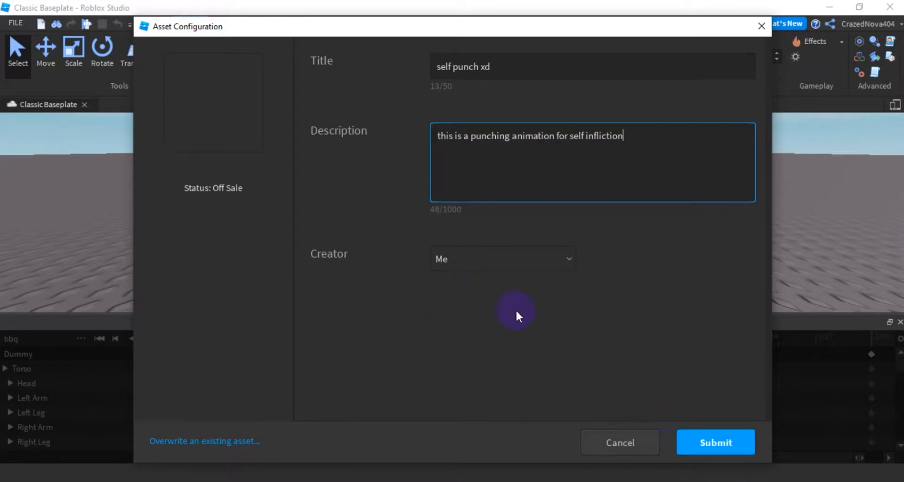
Check the available creators, keep Me as the creator, and submit the animation asset.
left_click(512, 260)
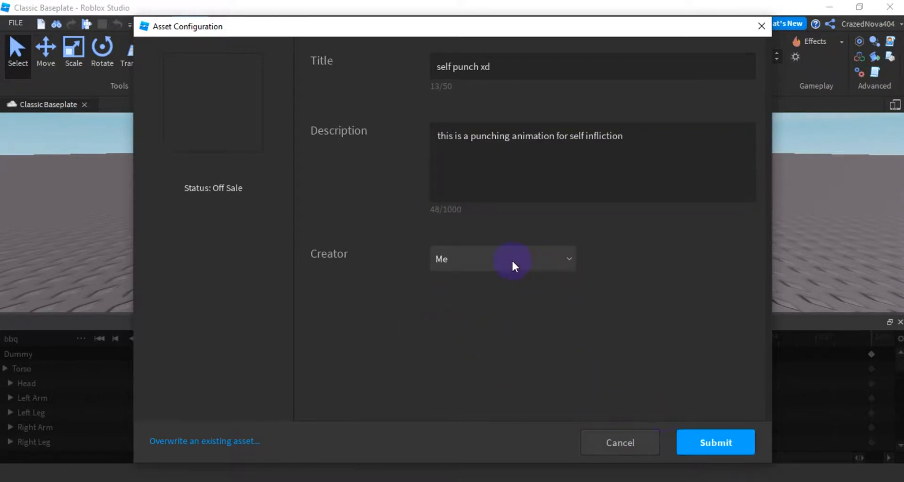
left_click(484, 257)
left_click(461, 261)
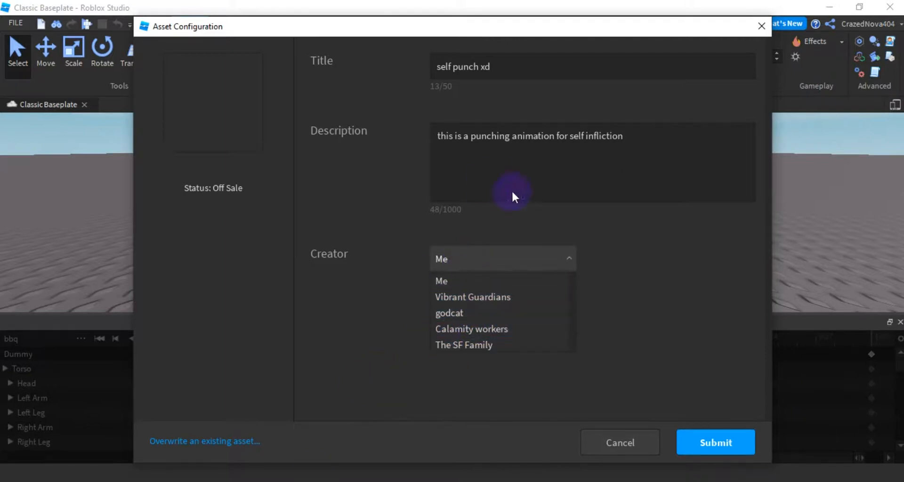
left_click(472, 259)
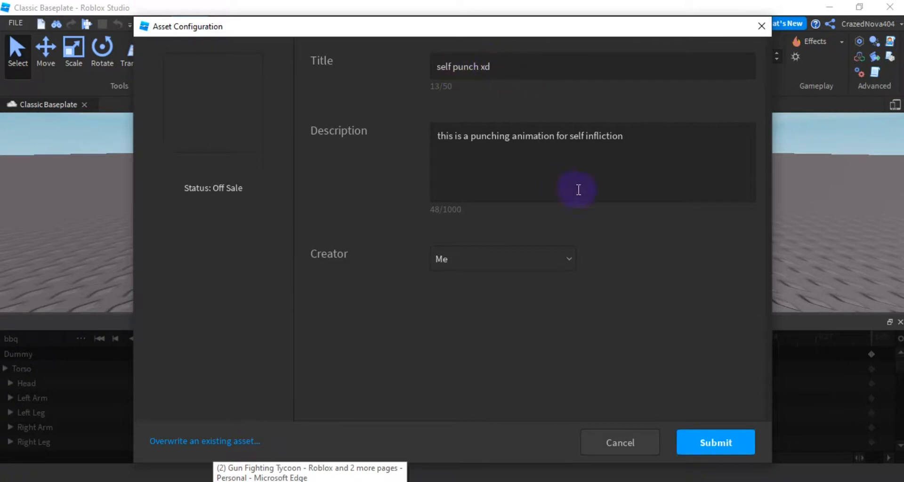
left_click(736, 436)
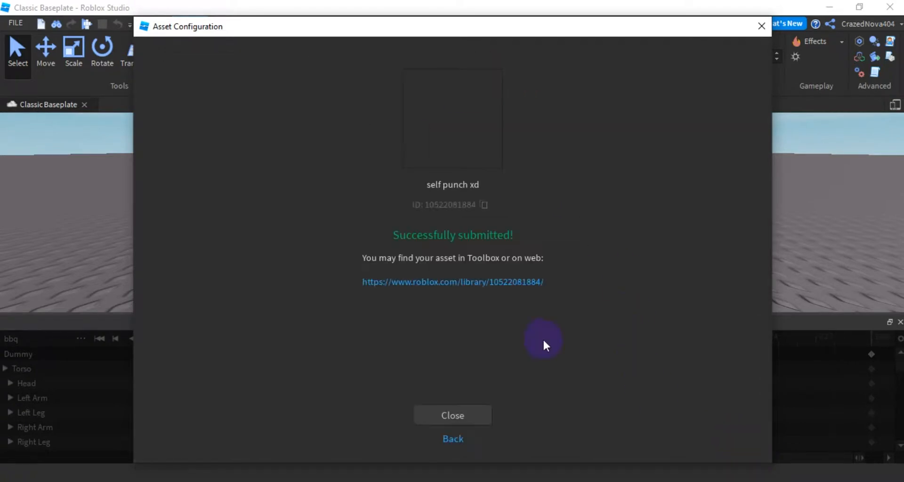
Copy the published animation's asset ID, close the submission dialog, and resume the Animation Editor.
left_click_drag(216, 26, 247, 52)
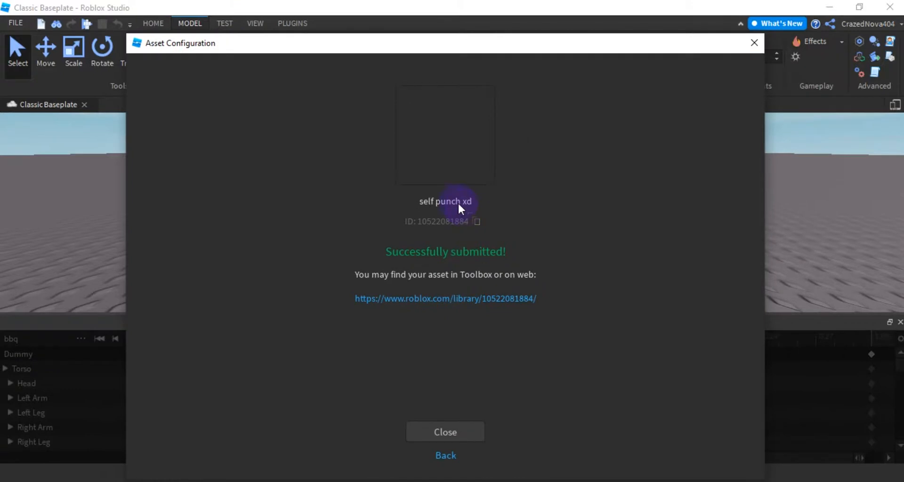
left_click(475, 221)
left_click(424, 431)
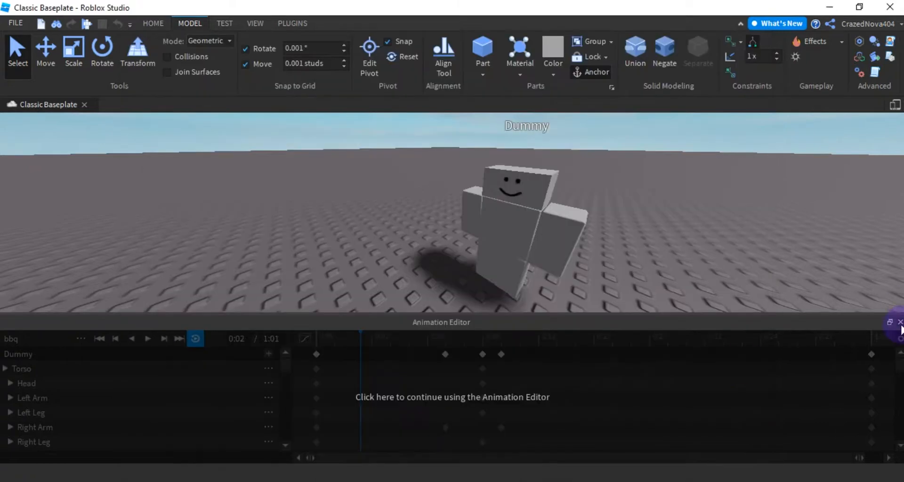
left_click(488, 374)
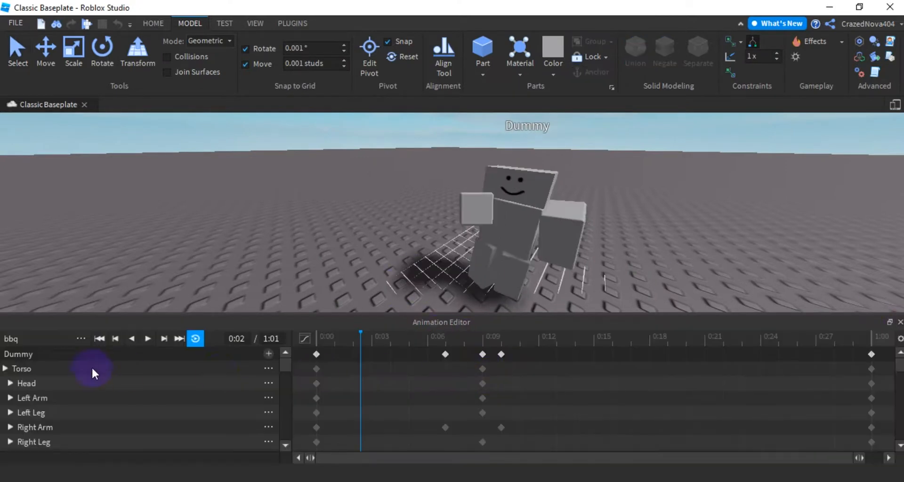
Create a new animation named xd for the dummy.
left_click(78, 339)
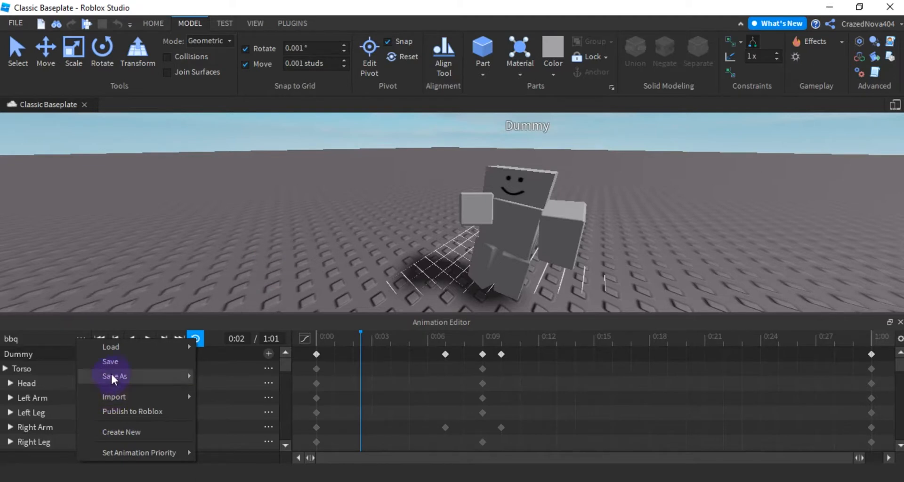
left_click(115, 431)
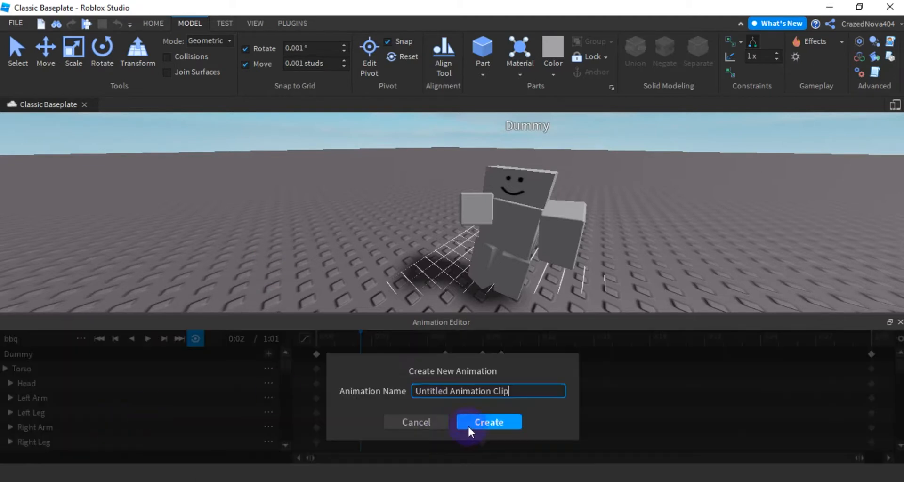
key("ctrl+a")
type("xd")
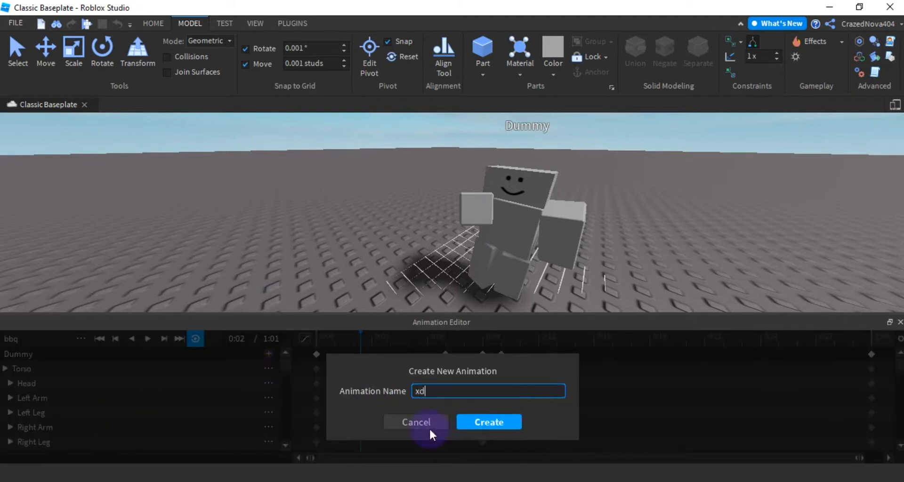
left_click(475, 423)
Open the import of a published Roblox animation and choose the self punch xd asset.
left_click(80, 338)
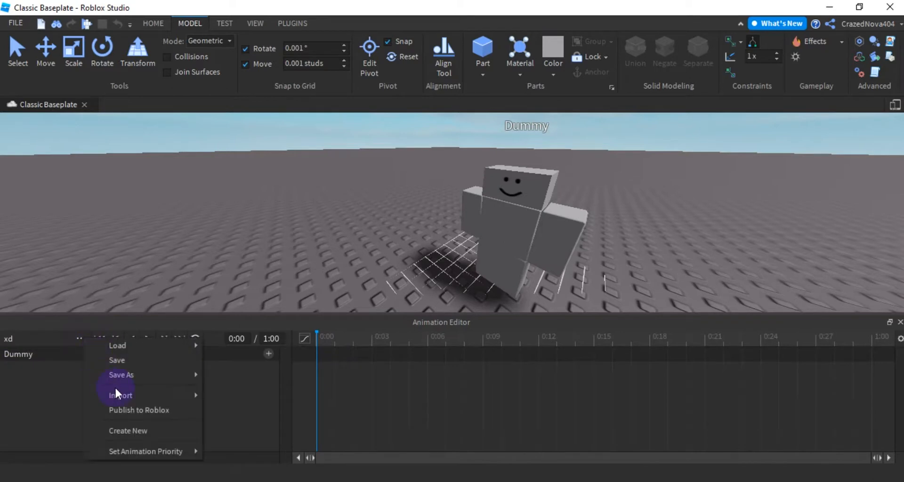
mouse_move(130, 396)
left_click(257, 395)
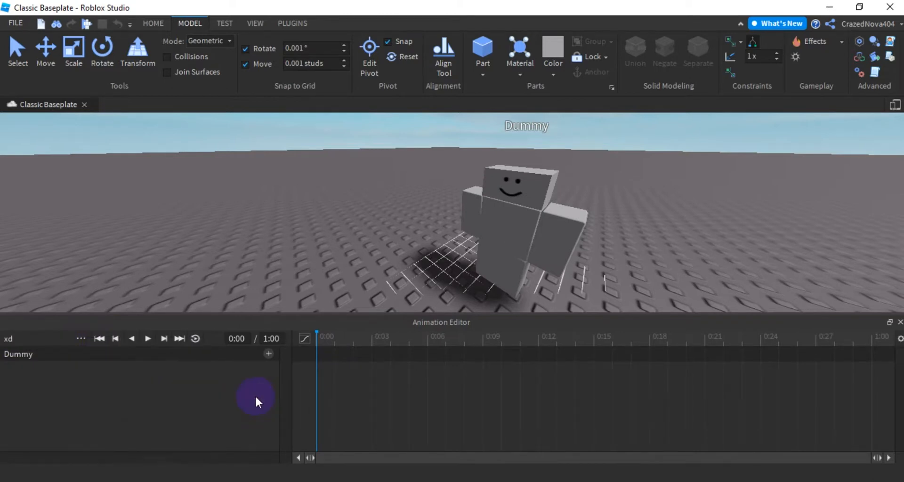
left_click(345, 221)
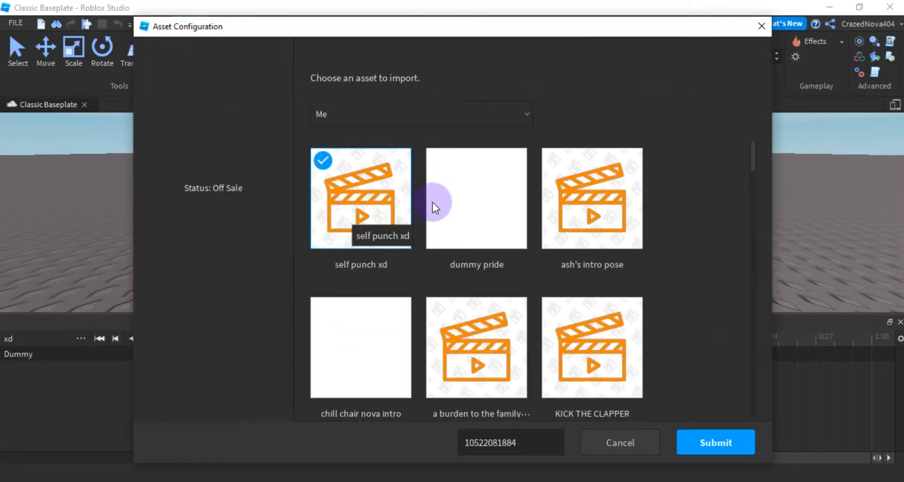
left_click(519, 448)
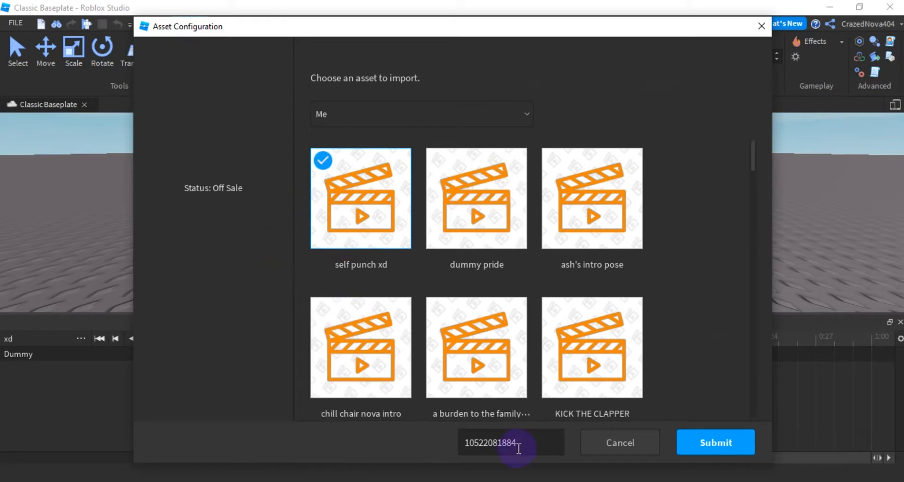
left_click_drag(539, 448, 404, 441)
left_click(517, 445)
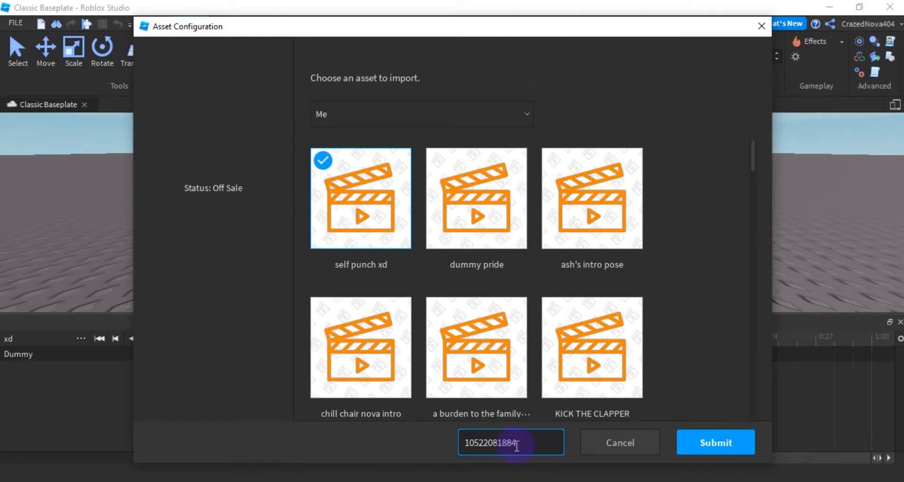
double_click(488, 448)
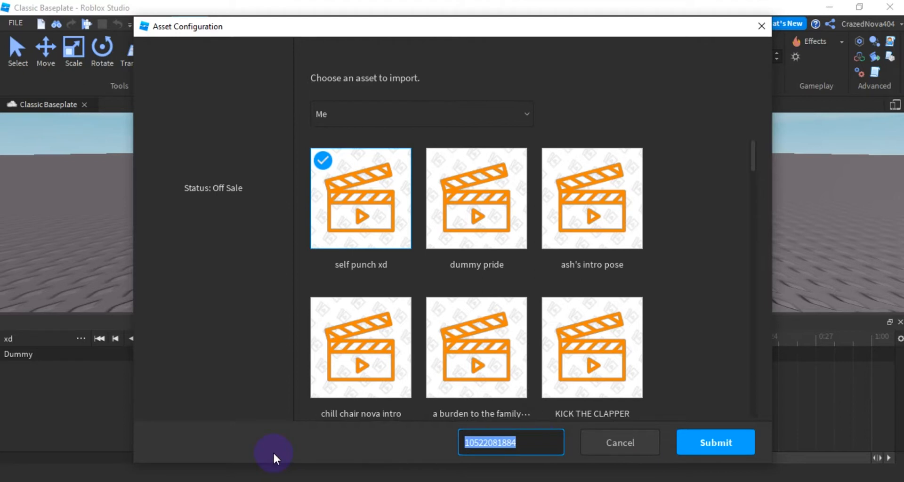
type("x")
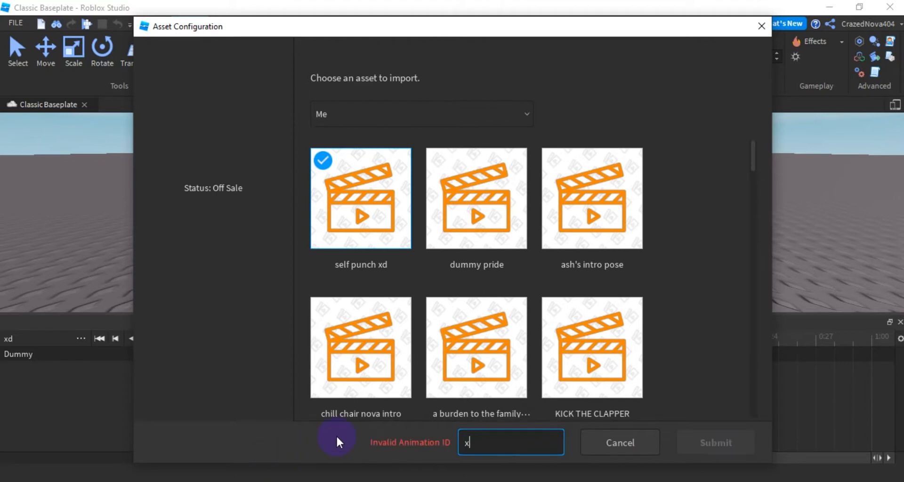
key("BackSpace")
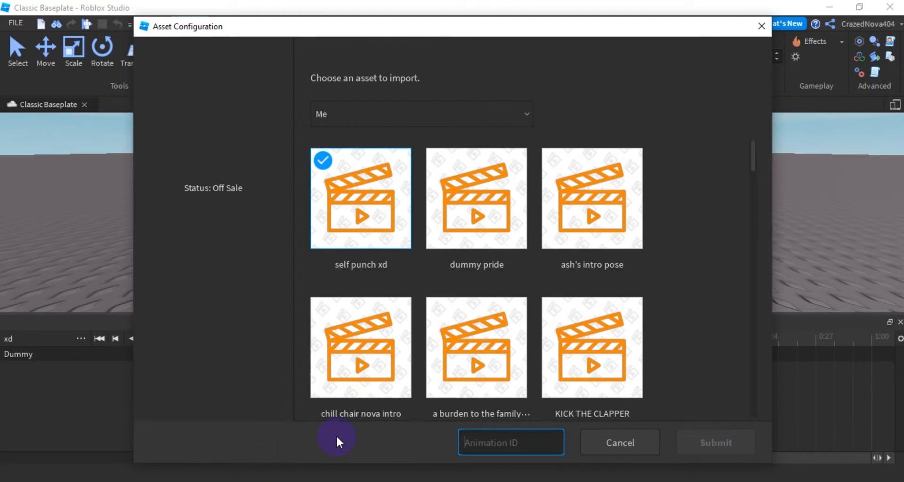
Import the self punch xd animation onto the dummy and start playing it.
left_click(371, 192)
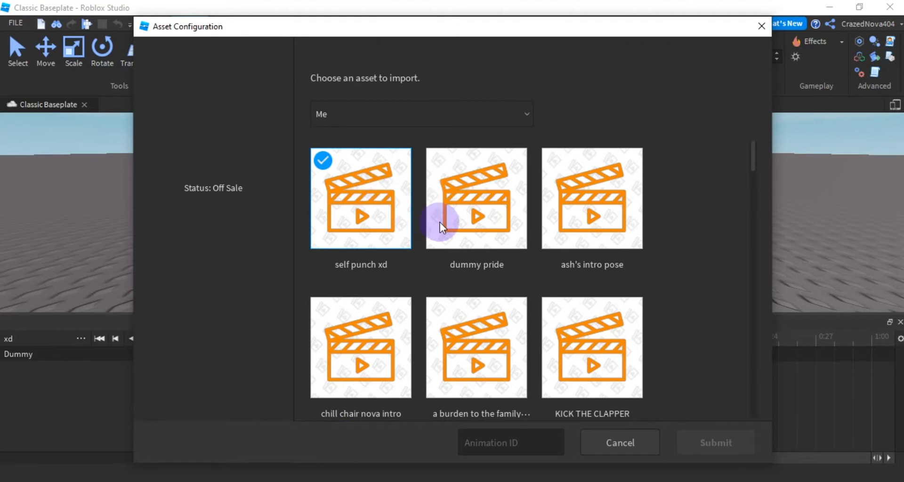
left_click(361, 203)
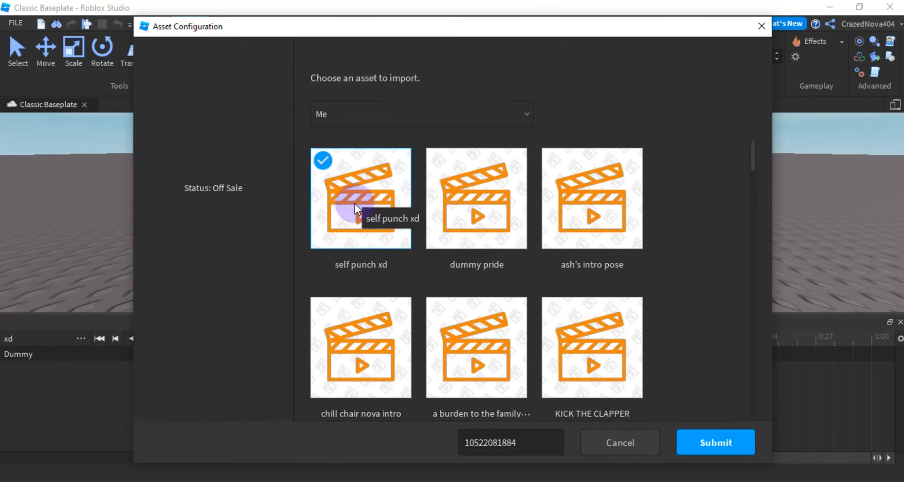
left_click(695, 434)
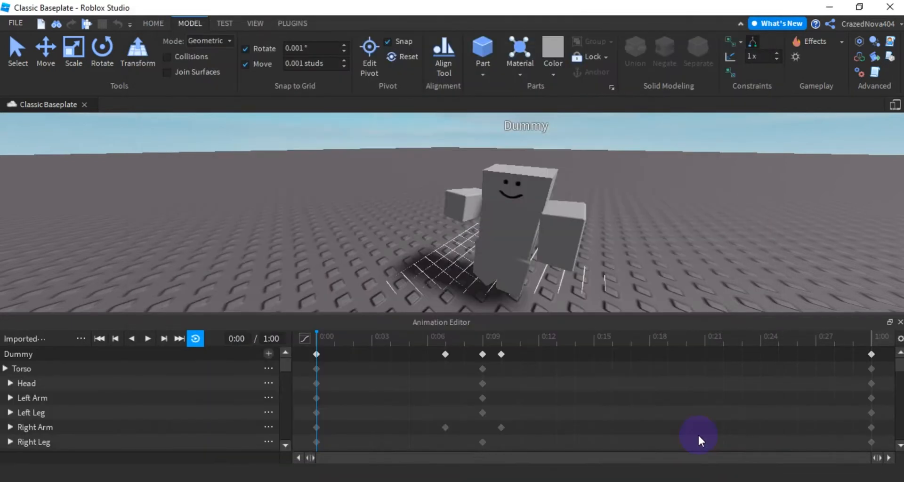
key("space")
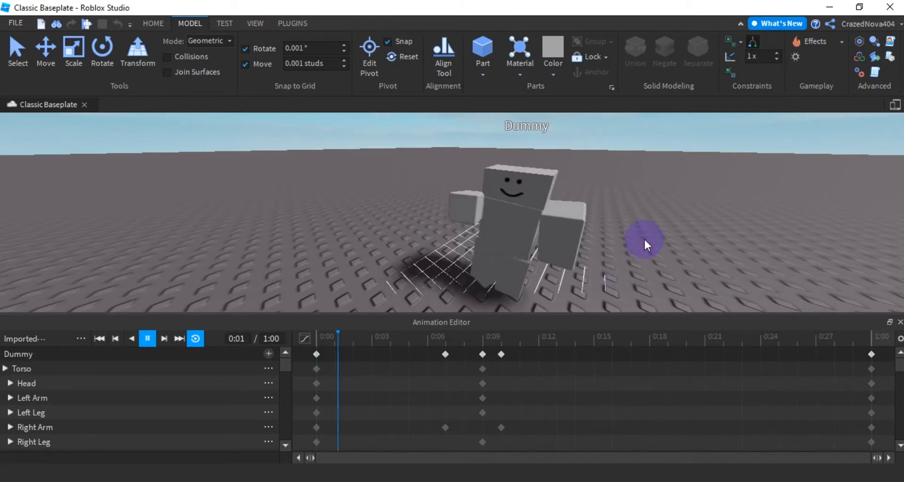